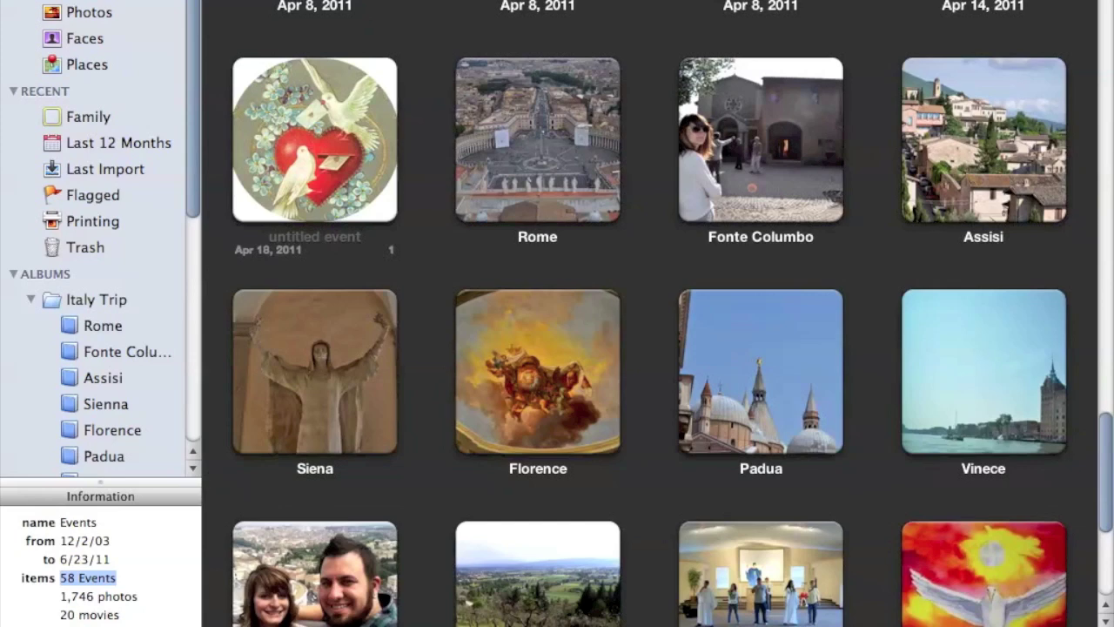
Select the Assisi event among iPhoto's Italy Trip events
click(1014, 135)
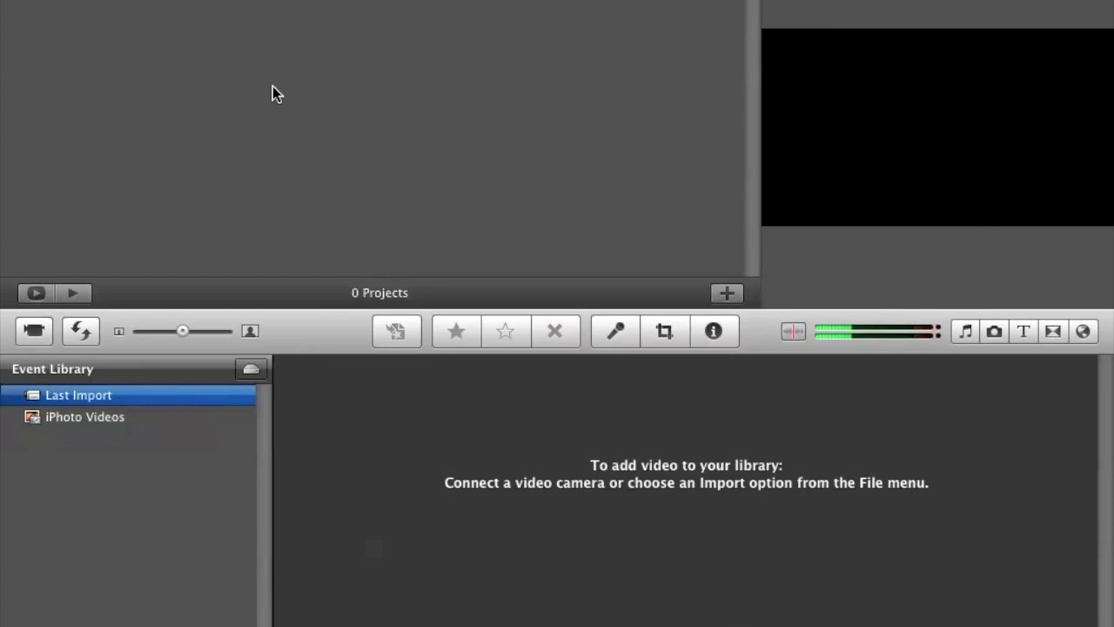
Create a Widescreen (16:9) Photo Album project, keeping Cross Dissolve transitions
click(728, 295)
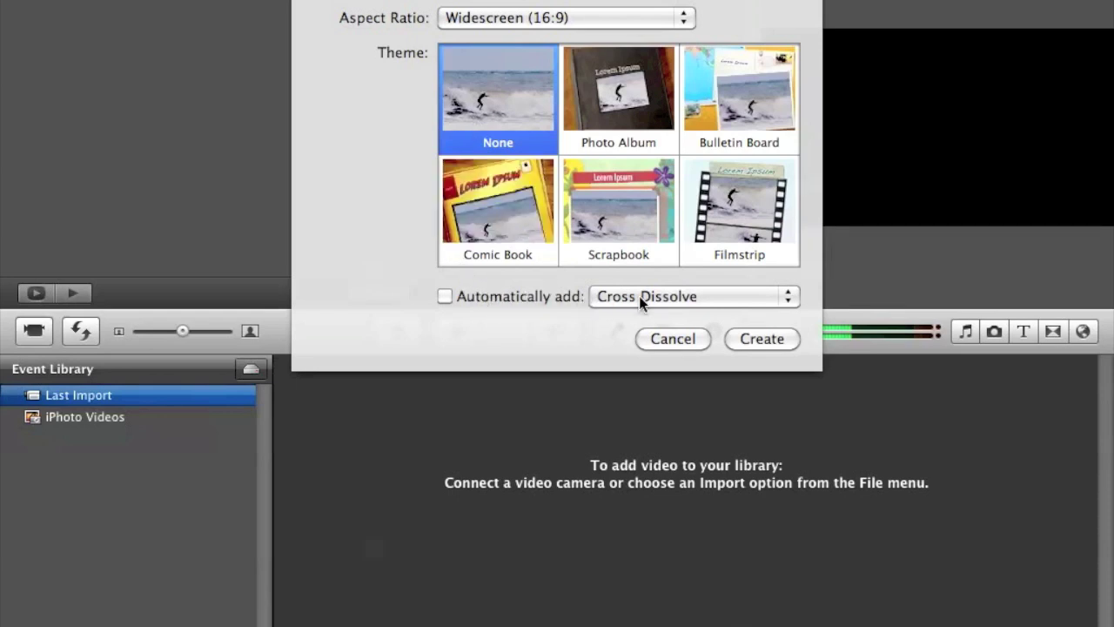
click(638, 296)
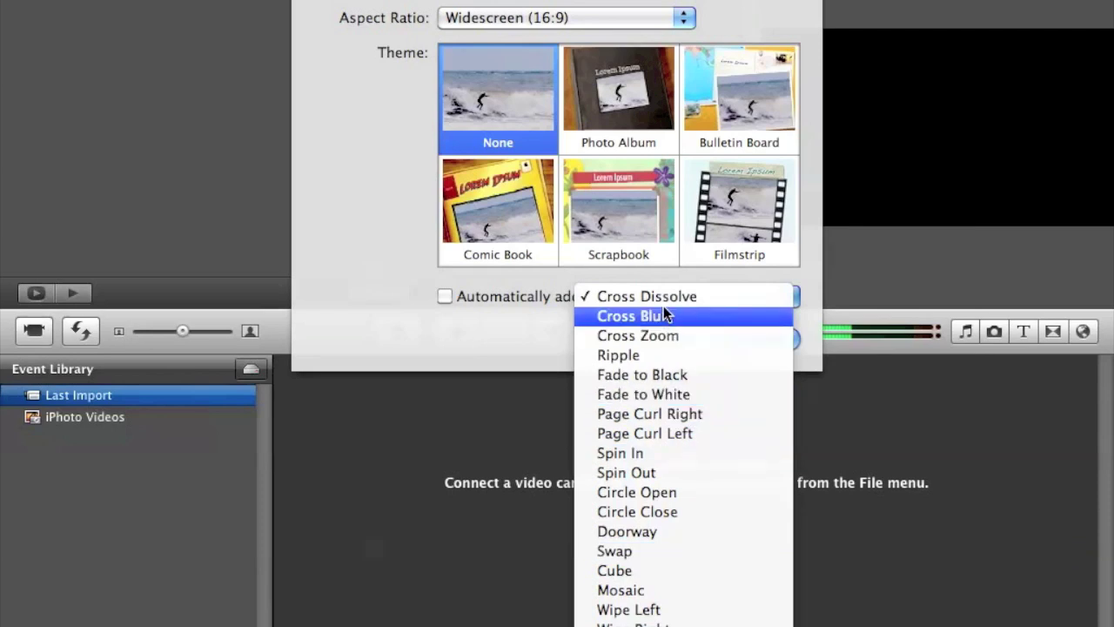
click(520, 292)
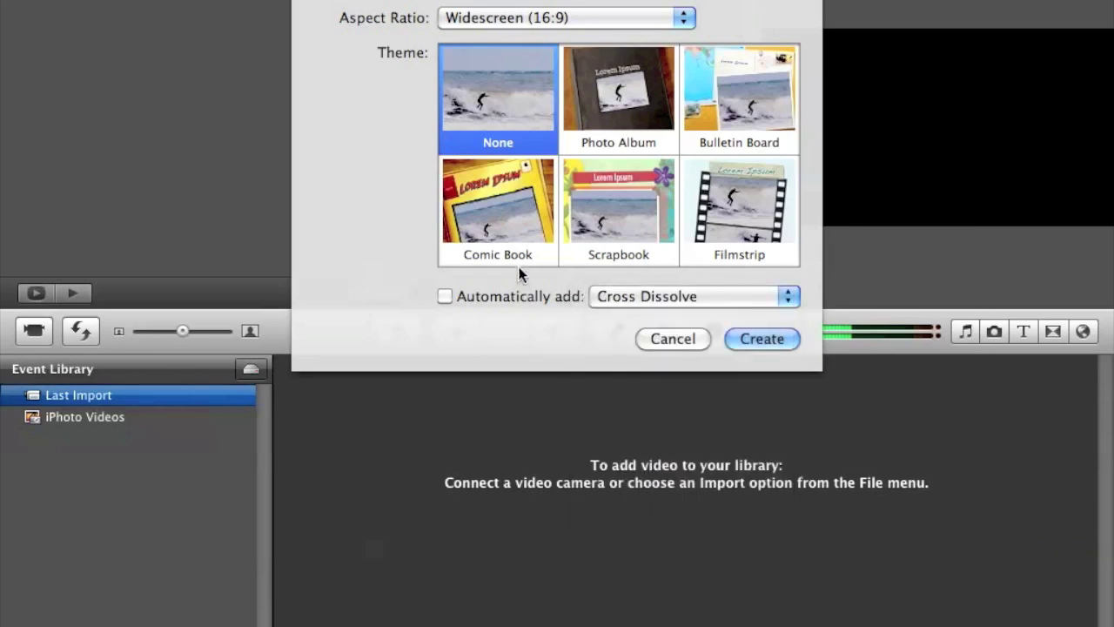
click(638, 102)
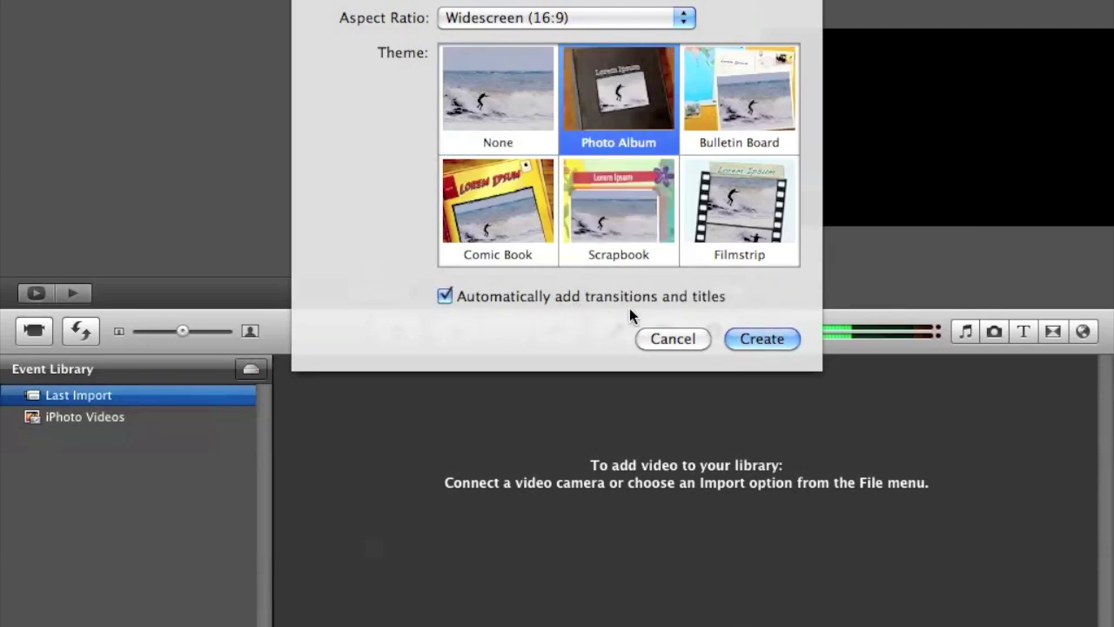
click(498, 17)
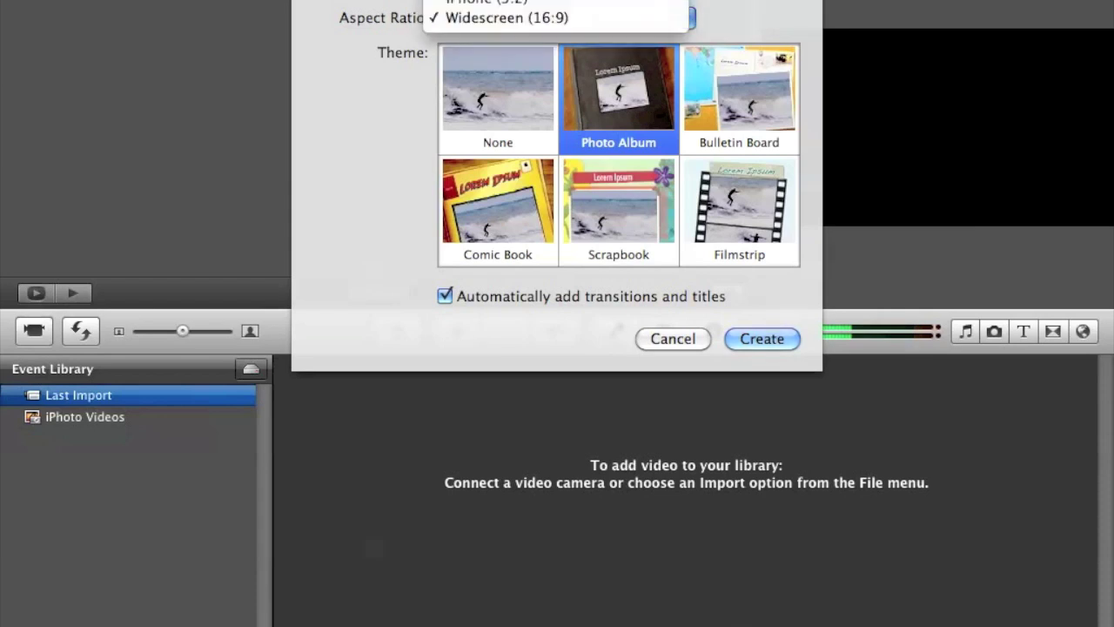
click(503, 18)
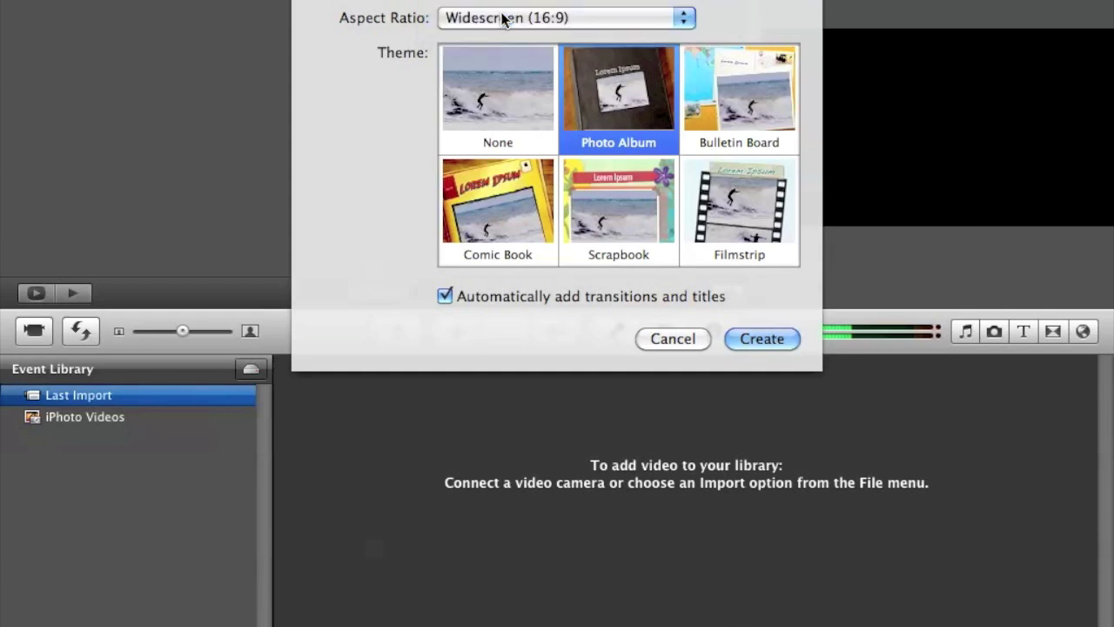
click(760, 338)
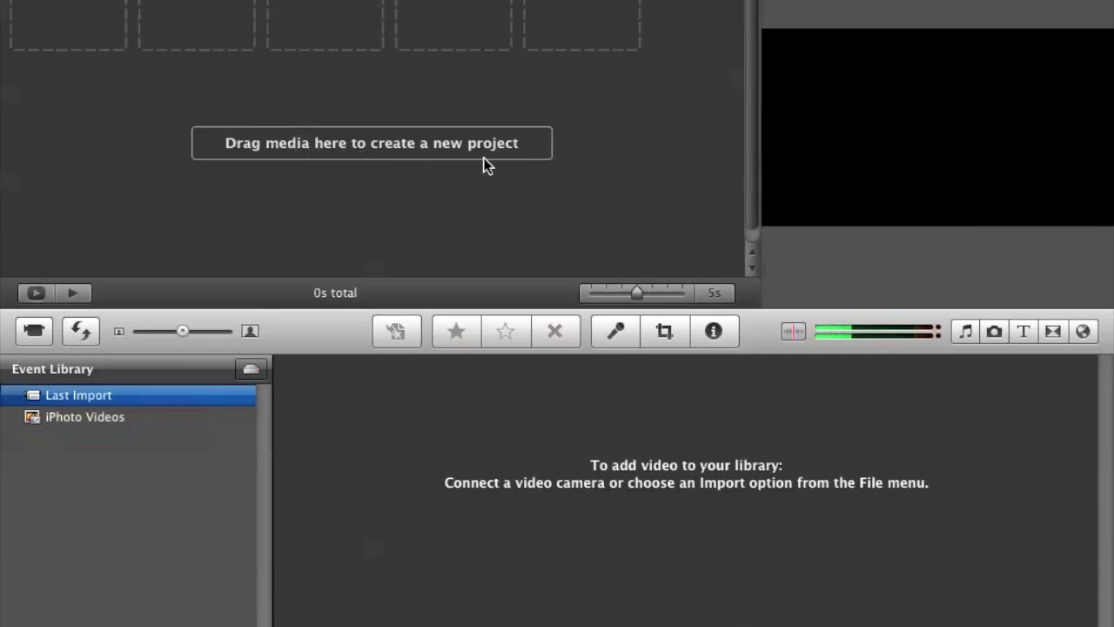
Show iPhoto Events in the photo browser and select the Assisi hillside-town event
click(995, 337)
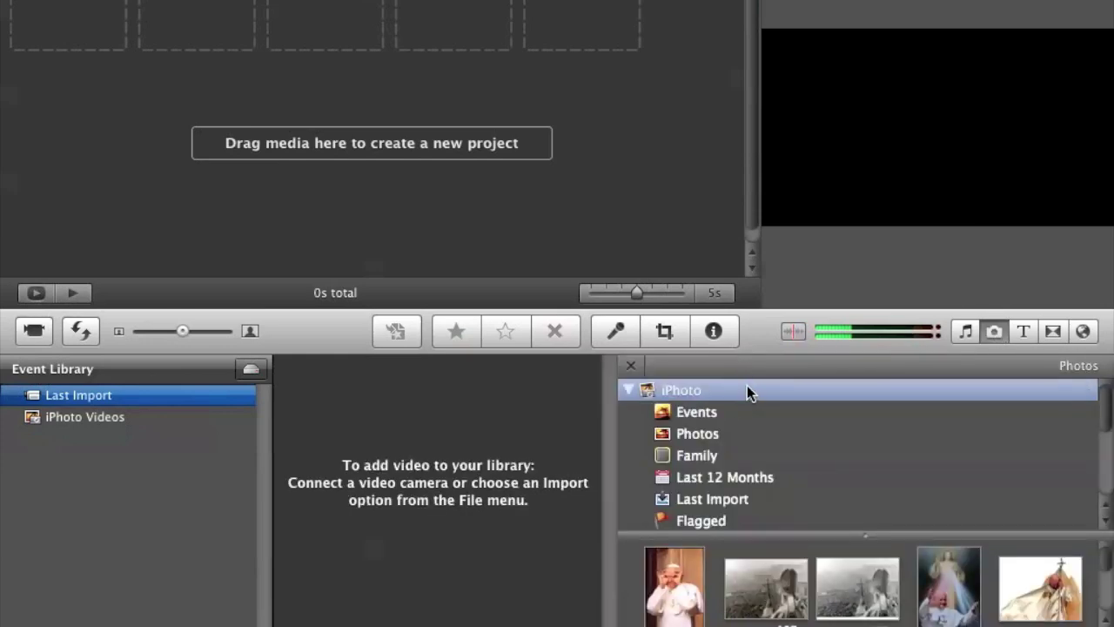
click(695, 411)
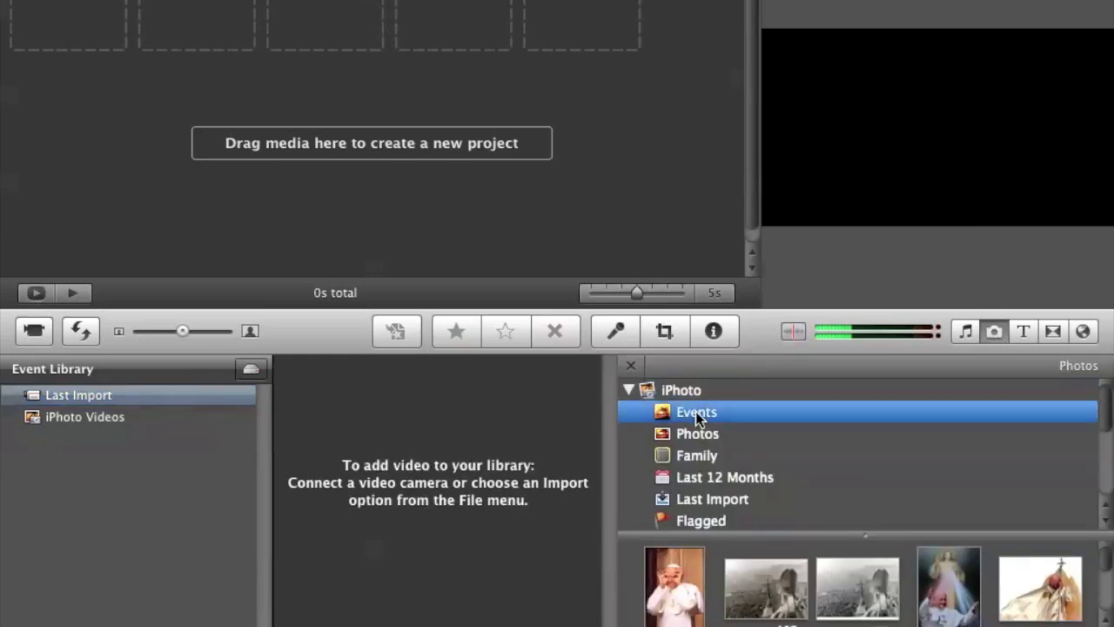
scroll(829, 600, down, 5)
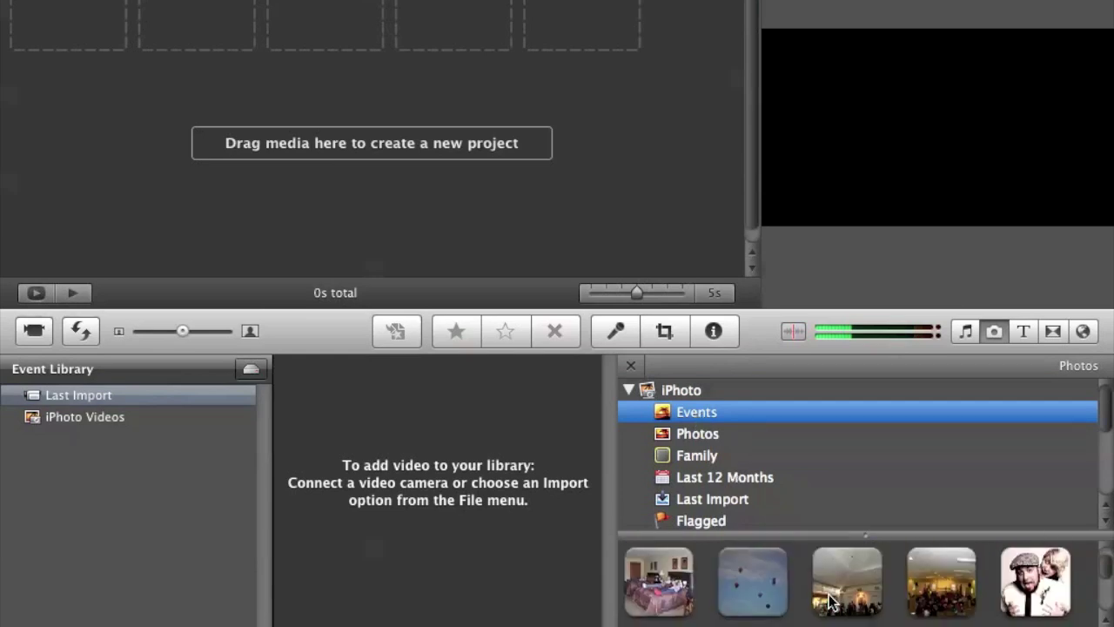
scroll(831, 600, down, 5)
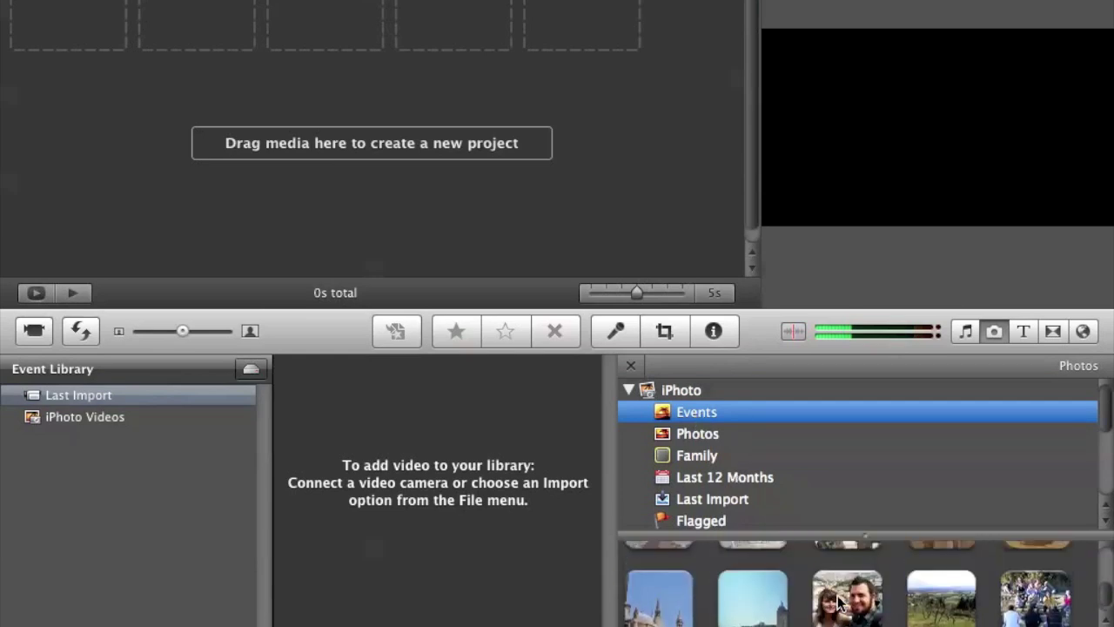
click(938, 597)
Drag the Assisi event into the project, making a 1:16 slideshow titled Assisi
drag(938, 597, 110, 12)
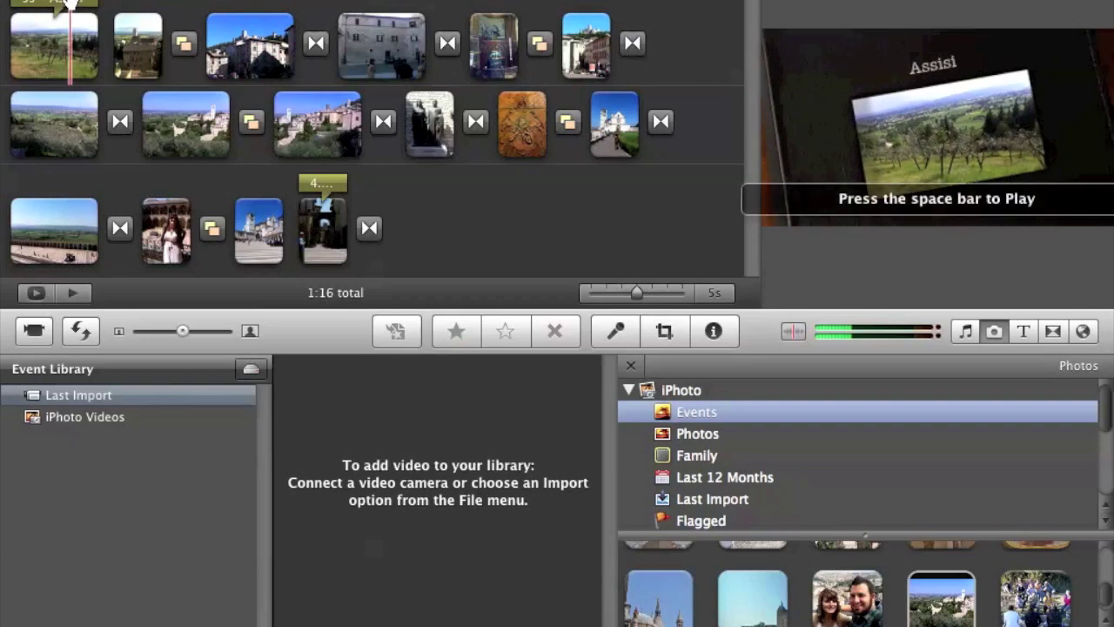
click(70, 4)
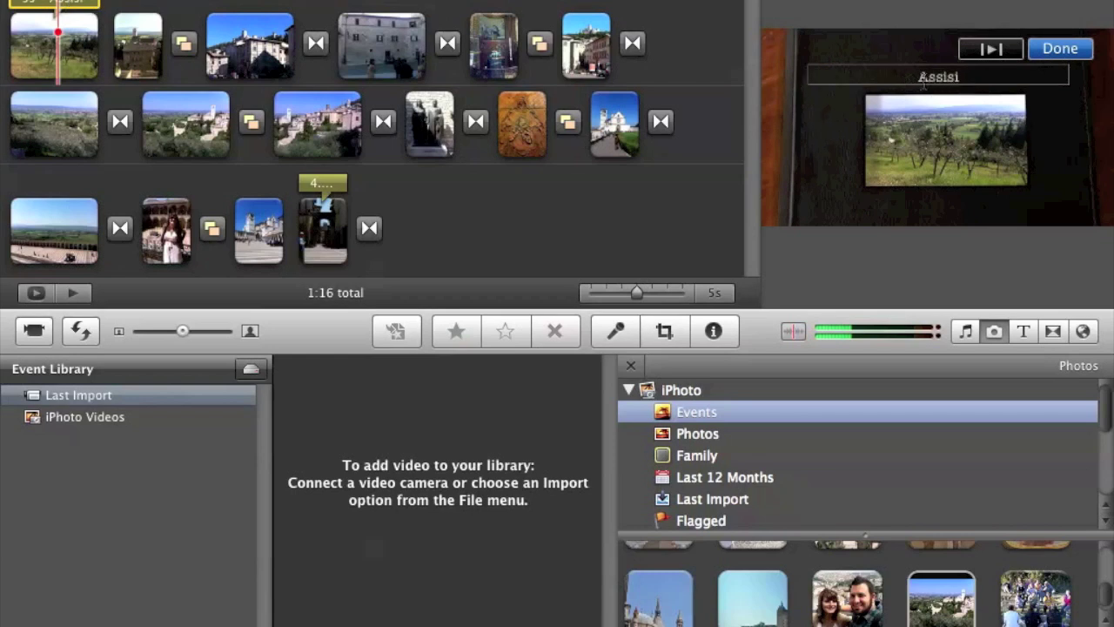
click(967, 76)
click(967, 76)
click(886, 123)
text(2011)
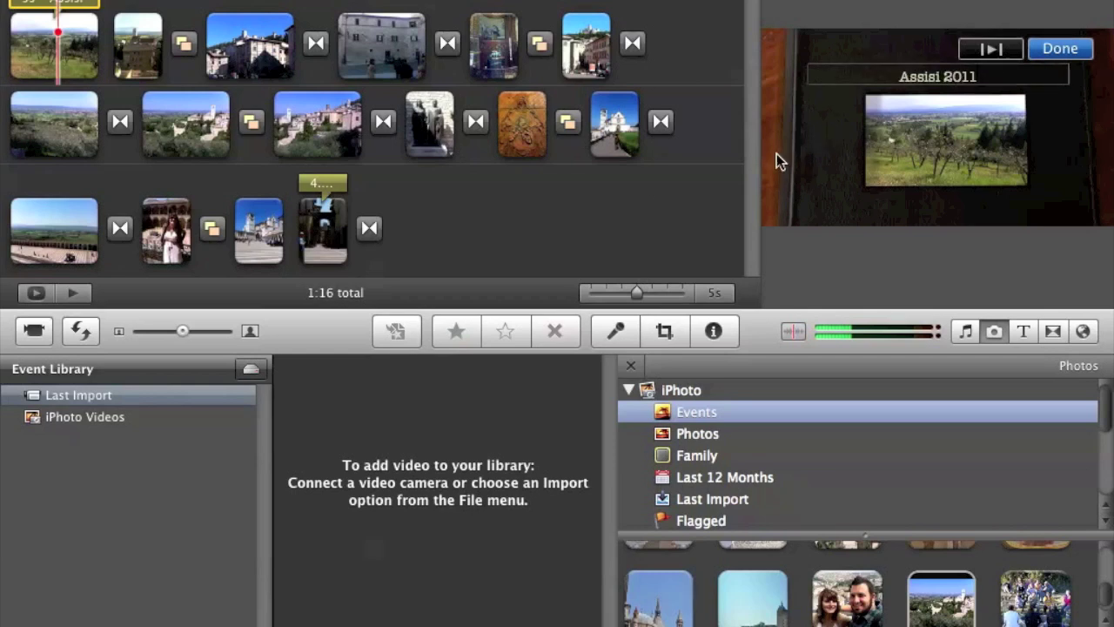
click(589, 190)
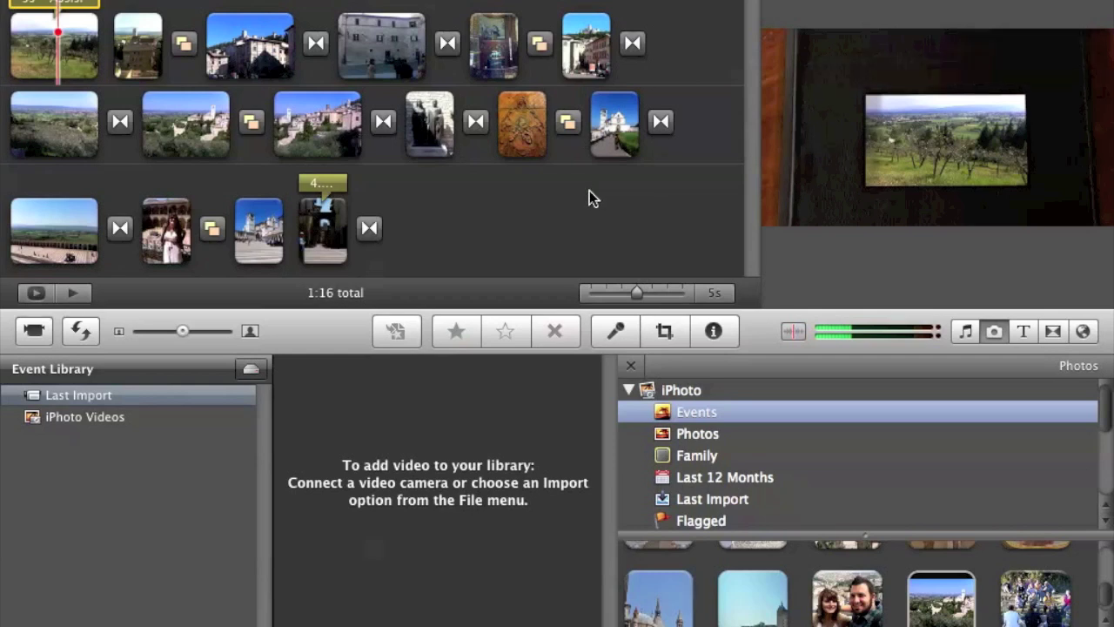
click(314, 188)
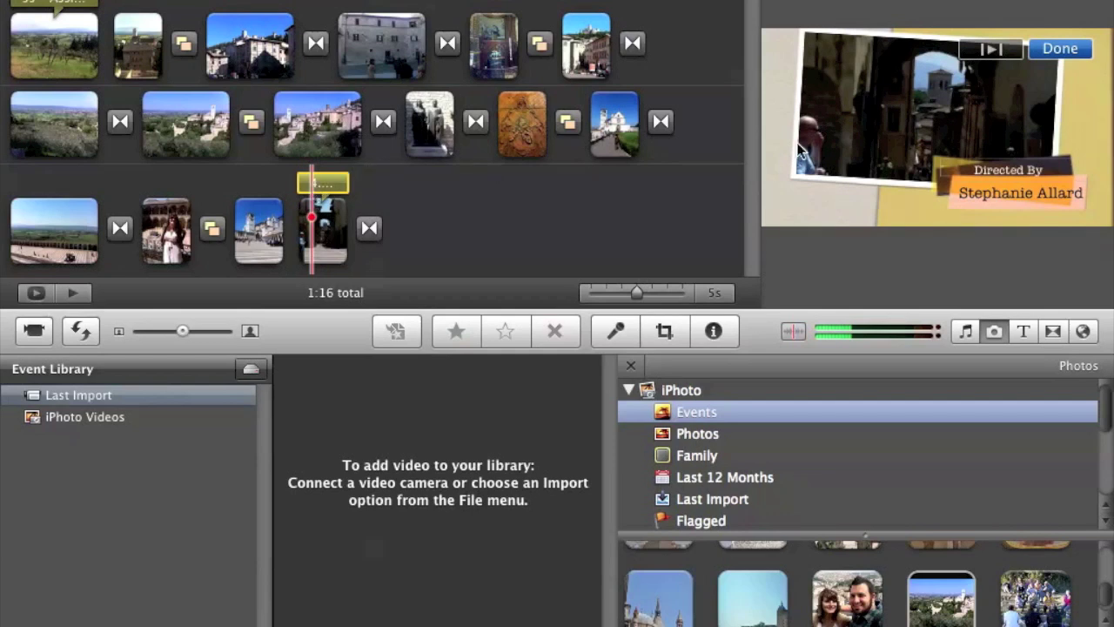
click(1036, 196)
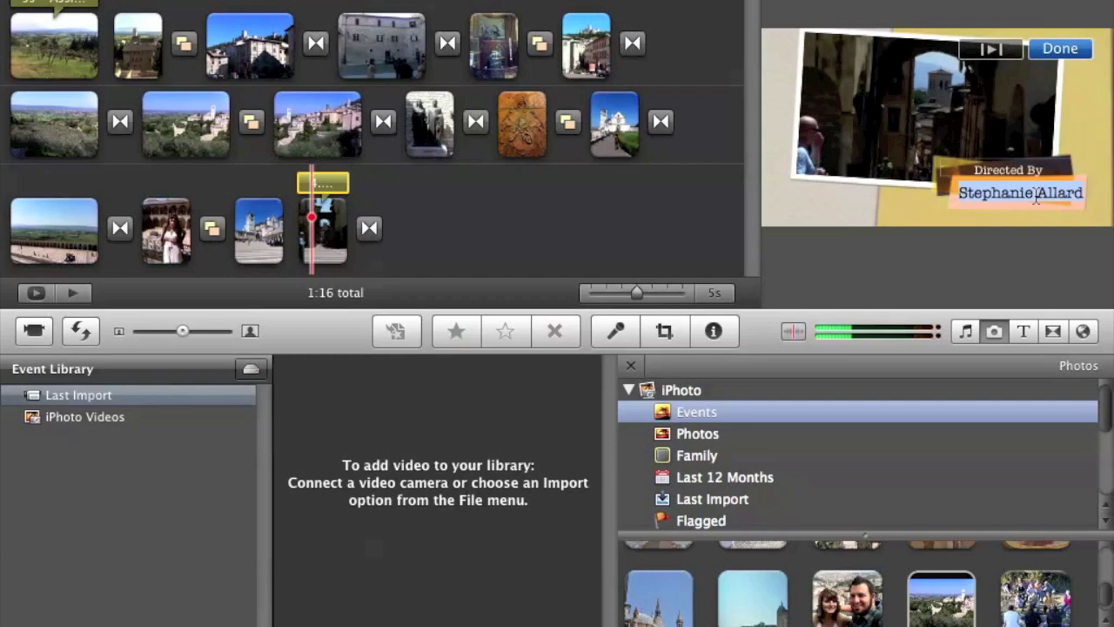
text(Chase Allard)
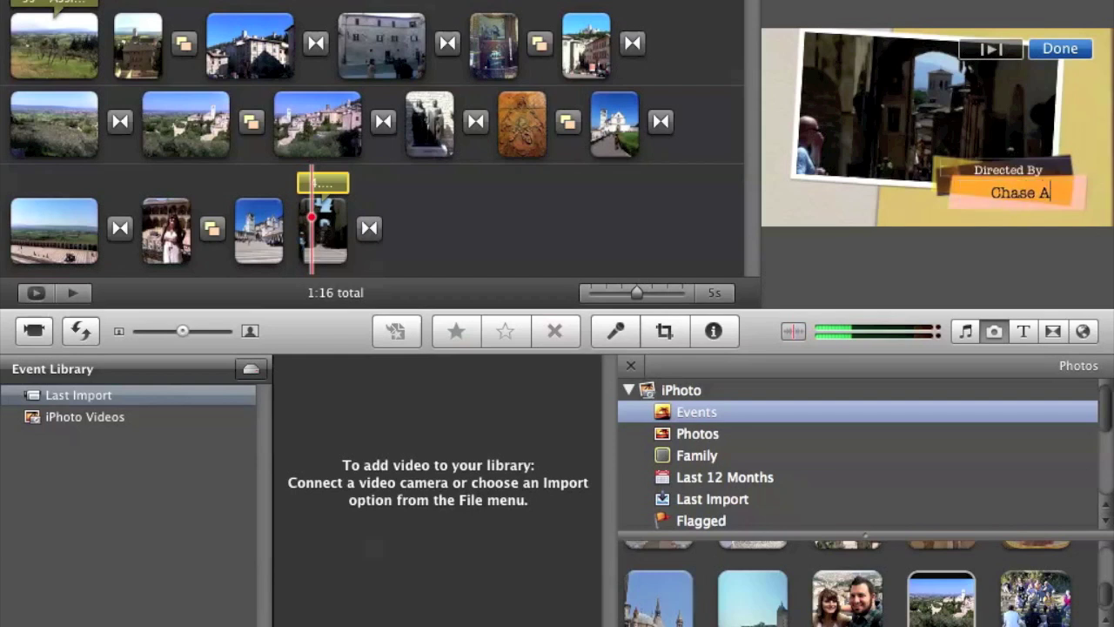
click(1009, 171)
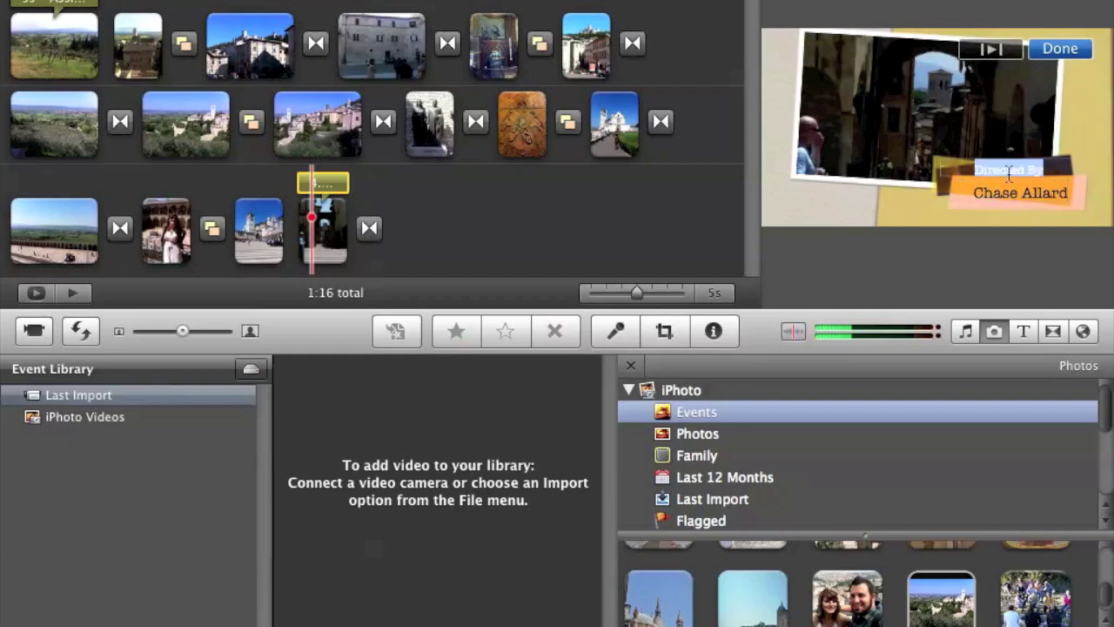
text(The End)
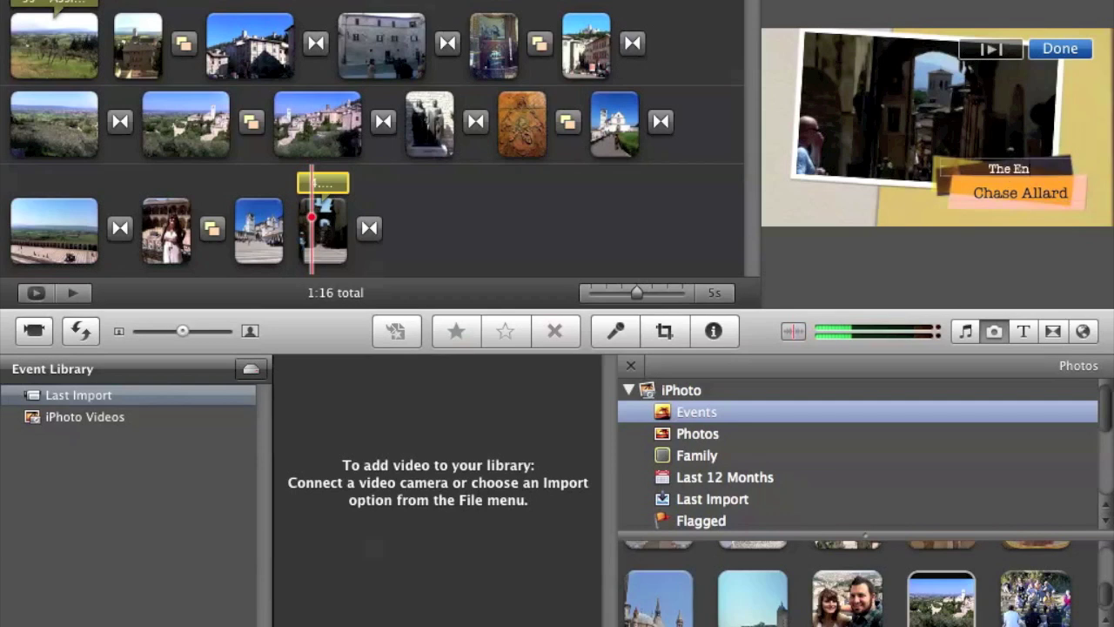
click(1026, 193)
key(BackSpace)
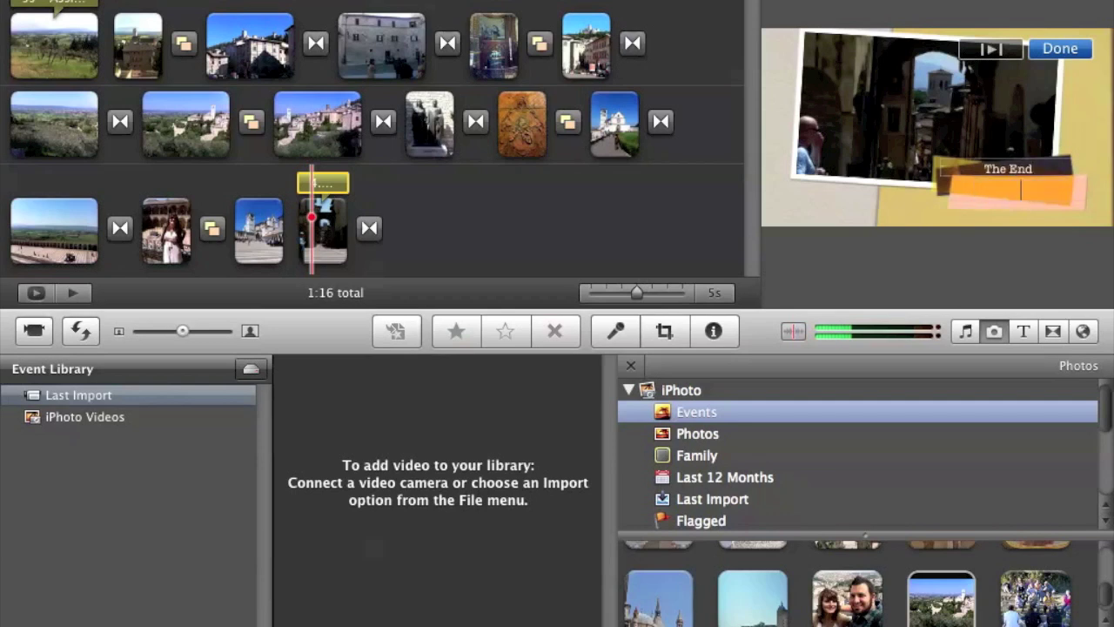
click(1036, 164)
key(BackSpace)
text(The End)
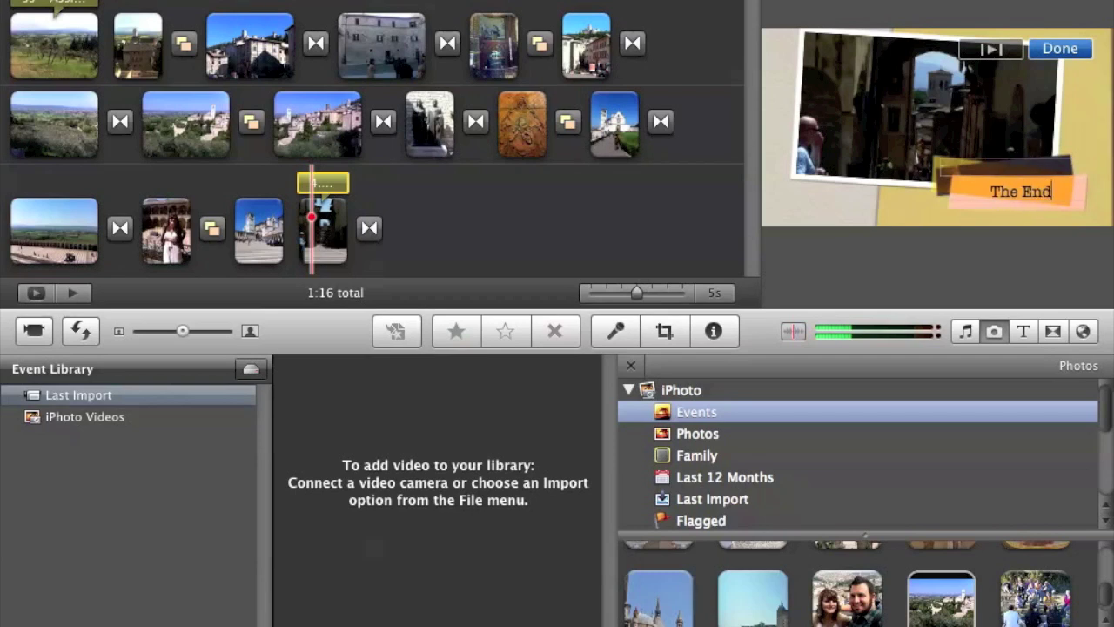
click(1060, 49)
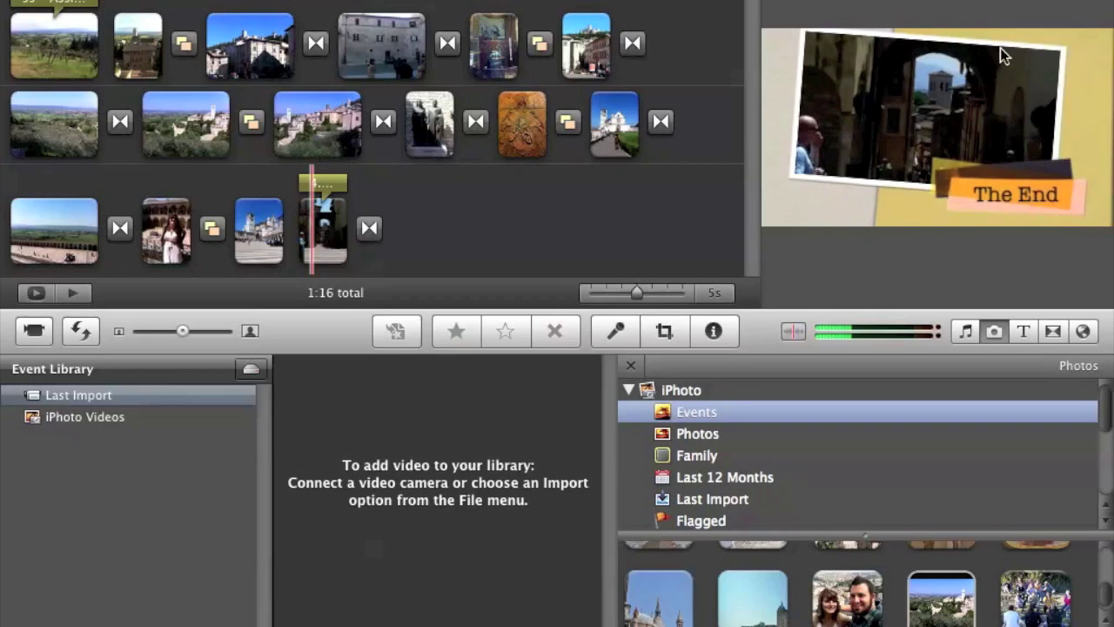
mouse_move(21, 46)
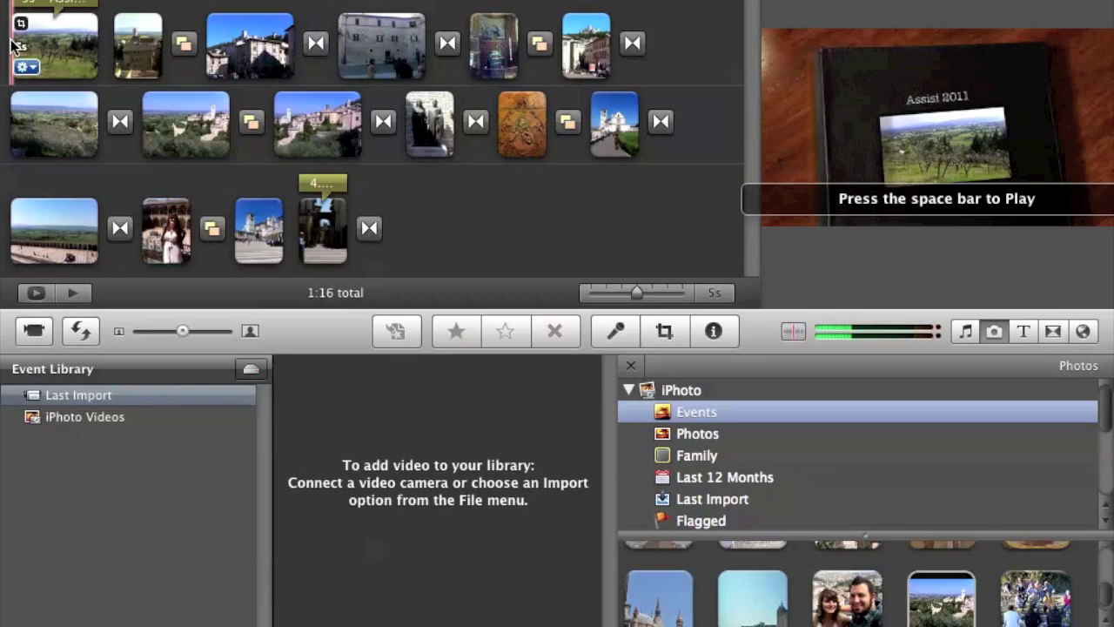
key(space)
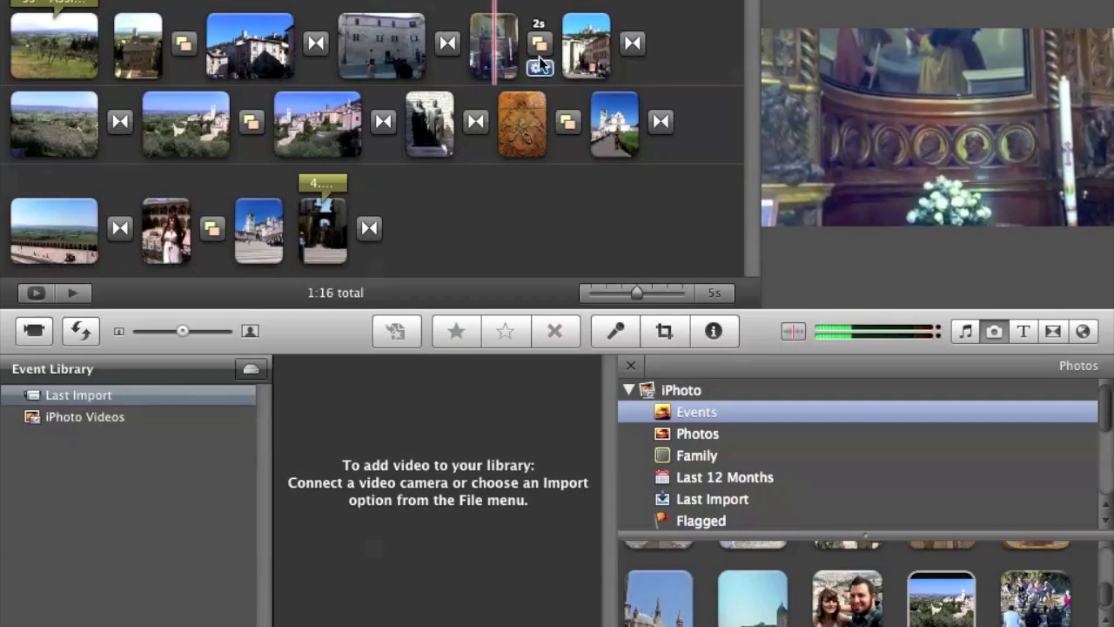
mouse_move(539, 59)
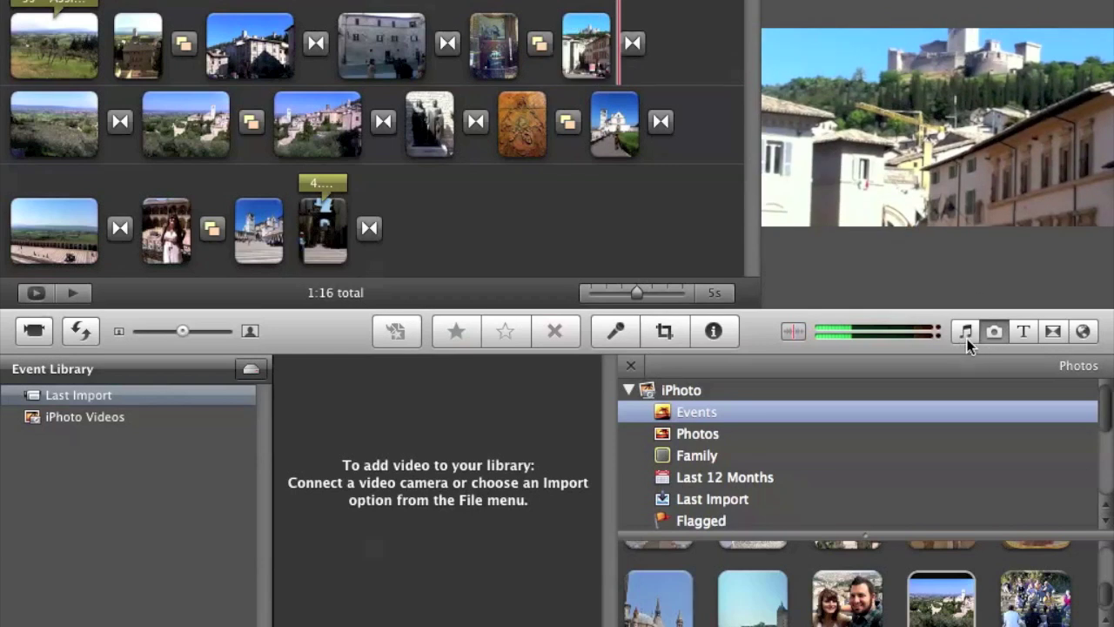
Find the iTunes song Firefly and lay it under the whole project as background music
click(966, 334)
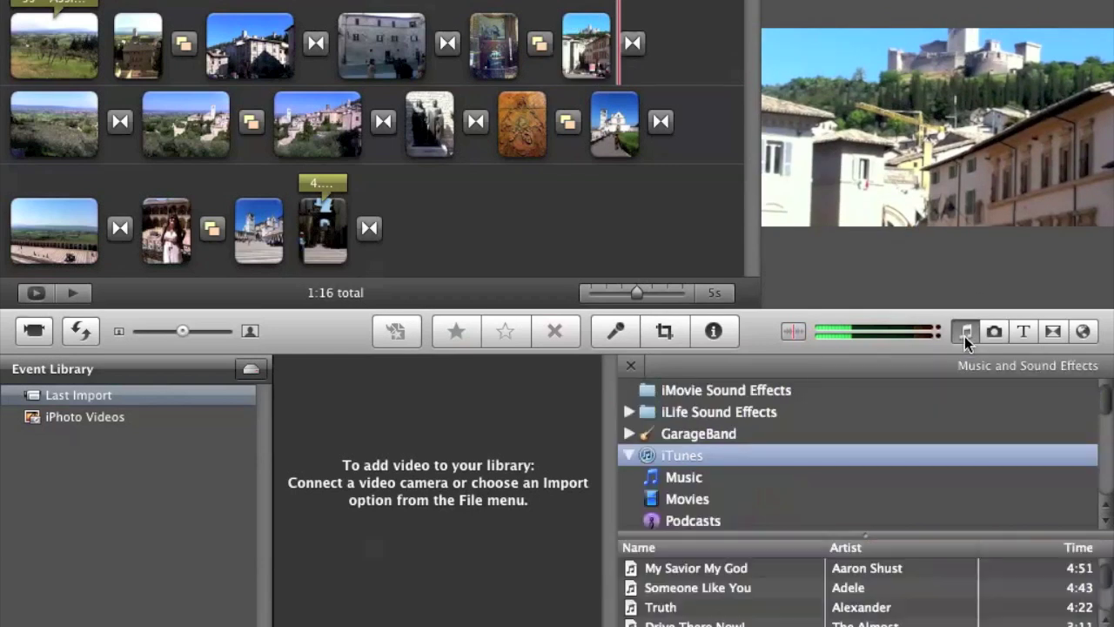
scroll(802, 589, down, 3)
scroll(802, 590, down, 1)
scroll(803, 589, up, 2)
scroll(802, 590, down, 5)
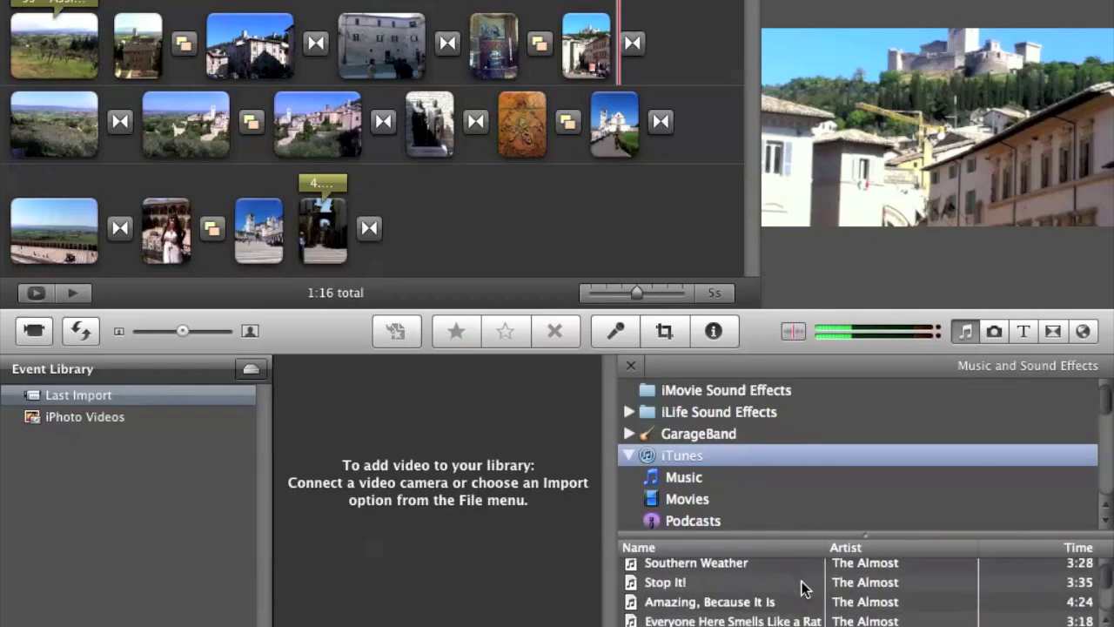
scroll(802, 589, down, 5)
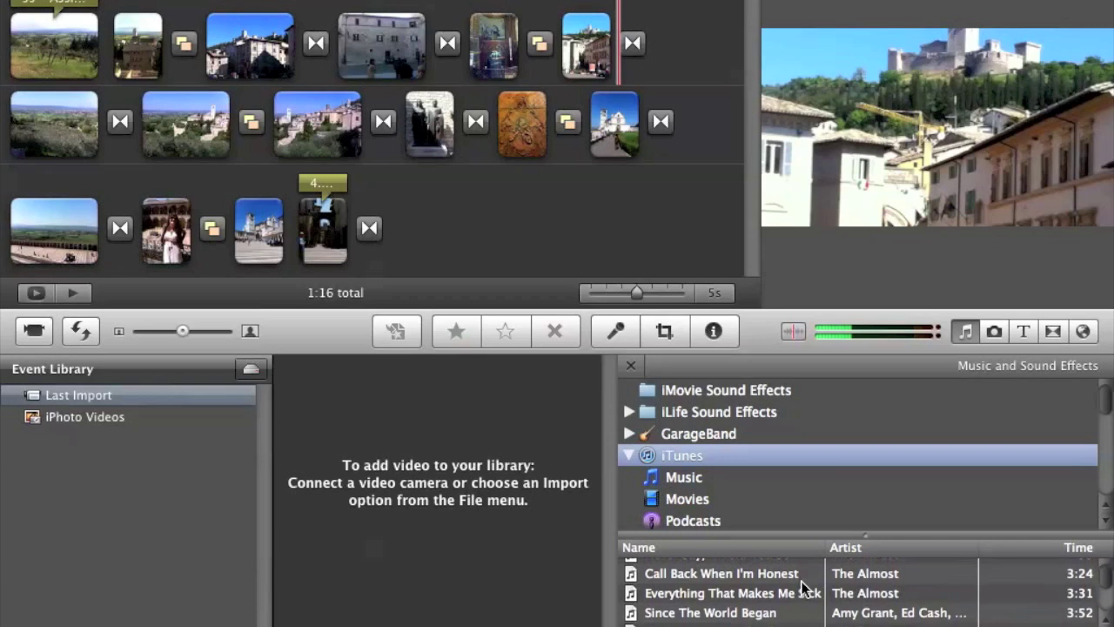
scroll(802, 589, down, 5)
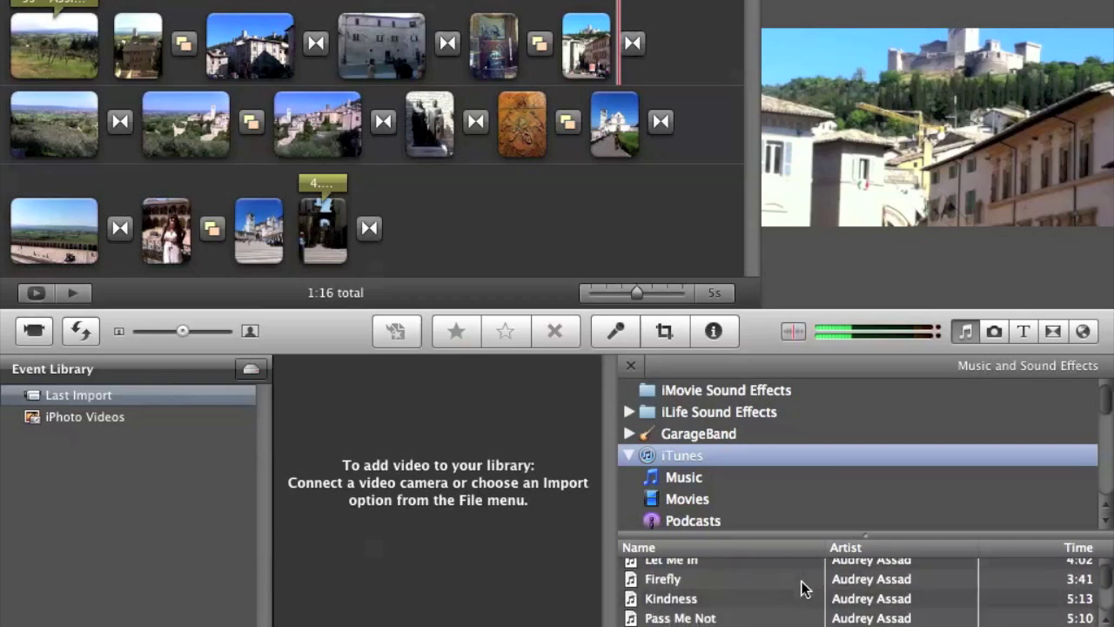
click(669, 576)
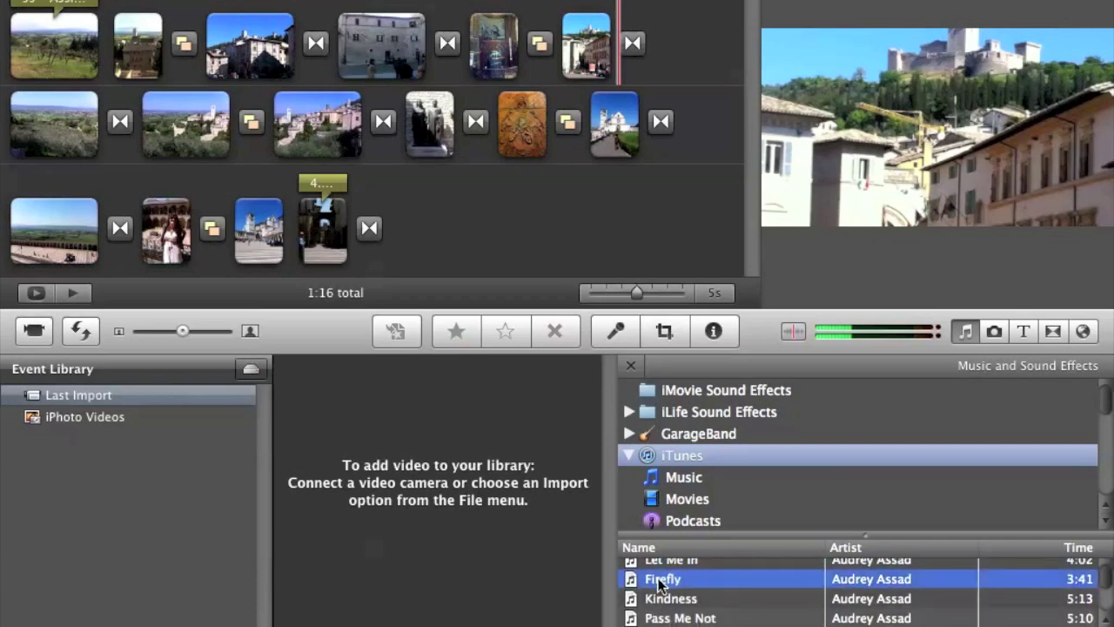
drag(658, 585, 486, 206)
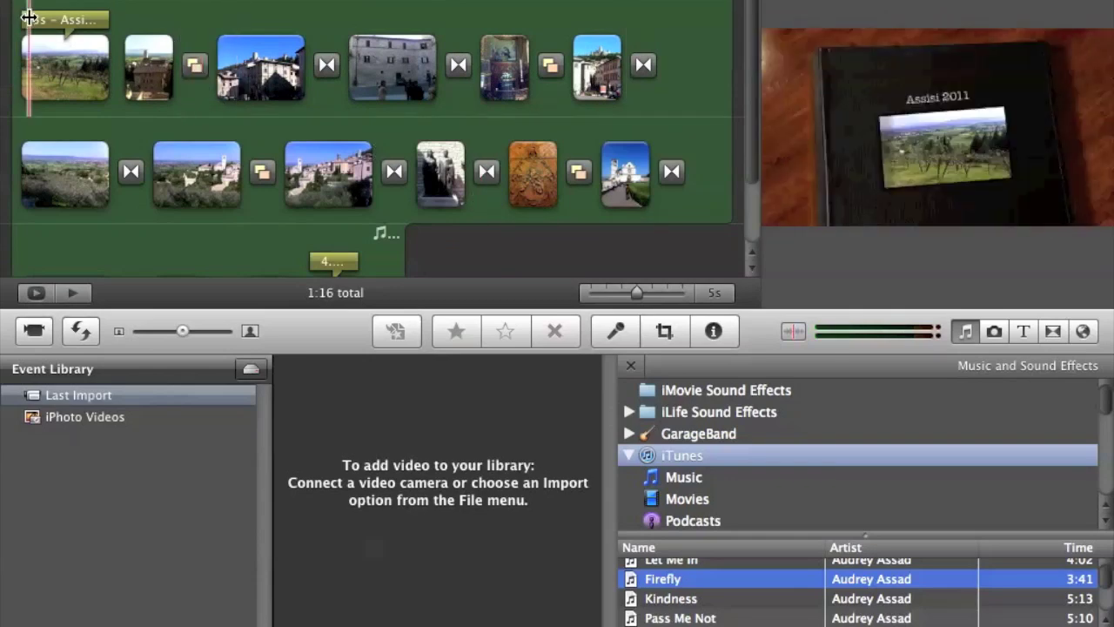
Play the Assisi project from the beginning with its Firefly soundtrack
scroll(218, 131, down, 3)
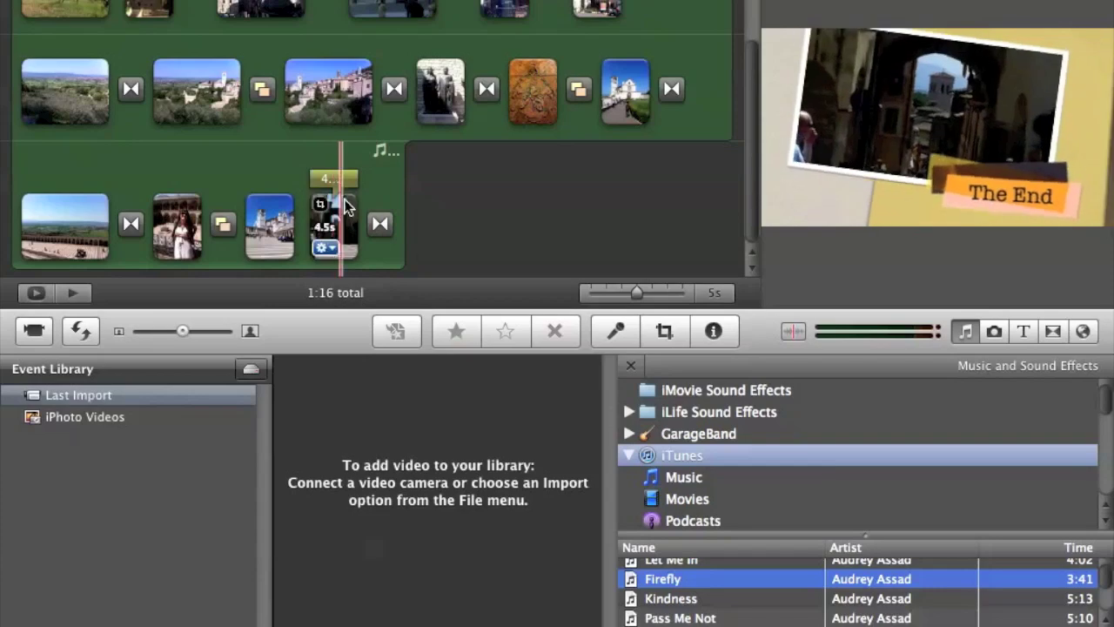
scroll(396, 211, up, 1)
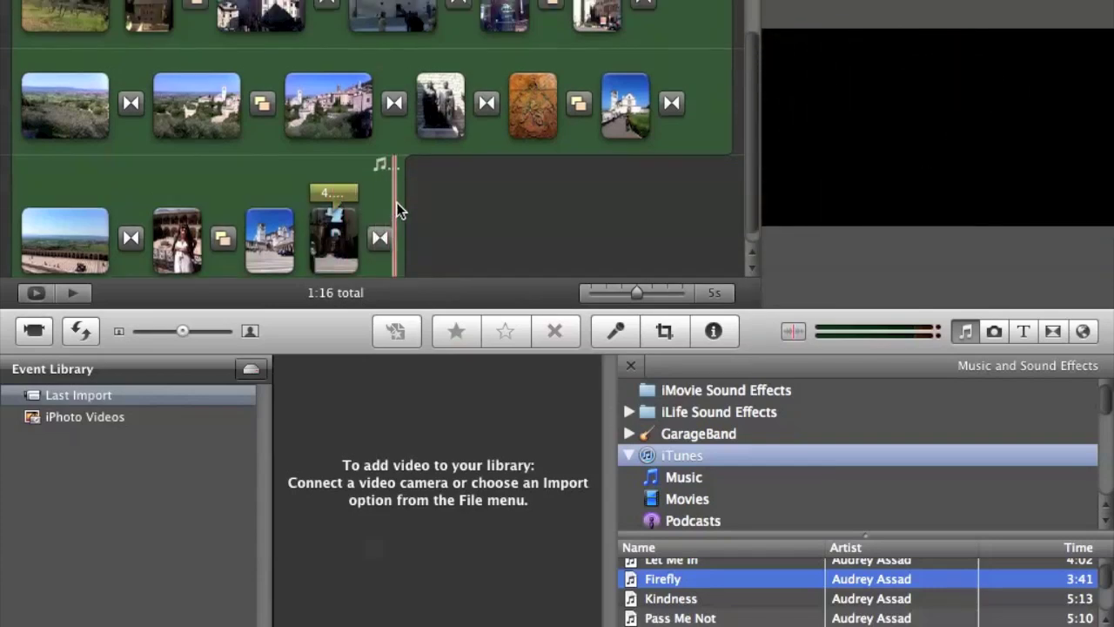
scroll(397, 210, up, 4)
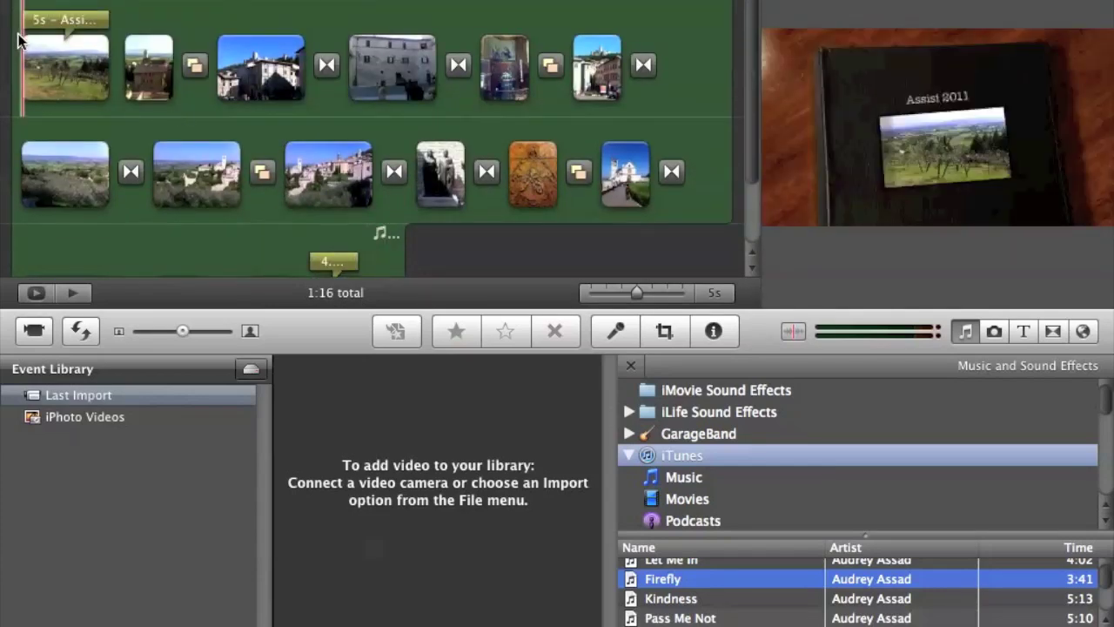
key(space)
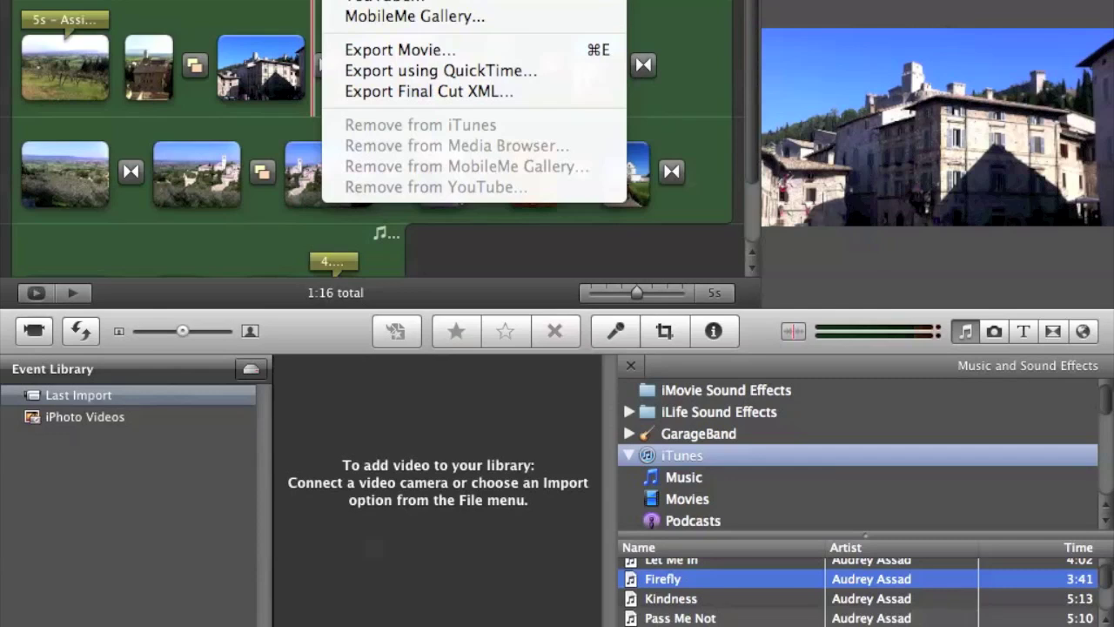
Share the Assisi project to iDVD and let the export finish
click(374, 1)
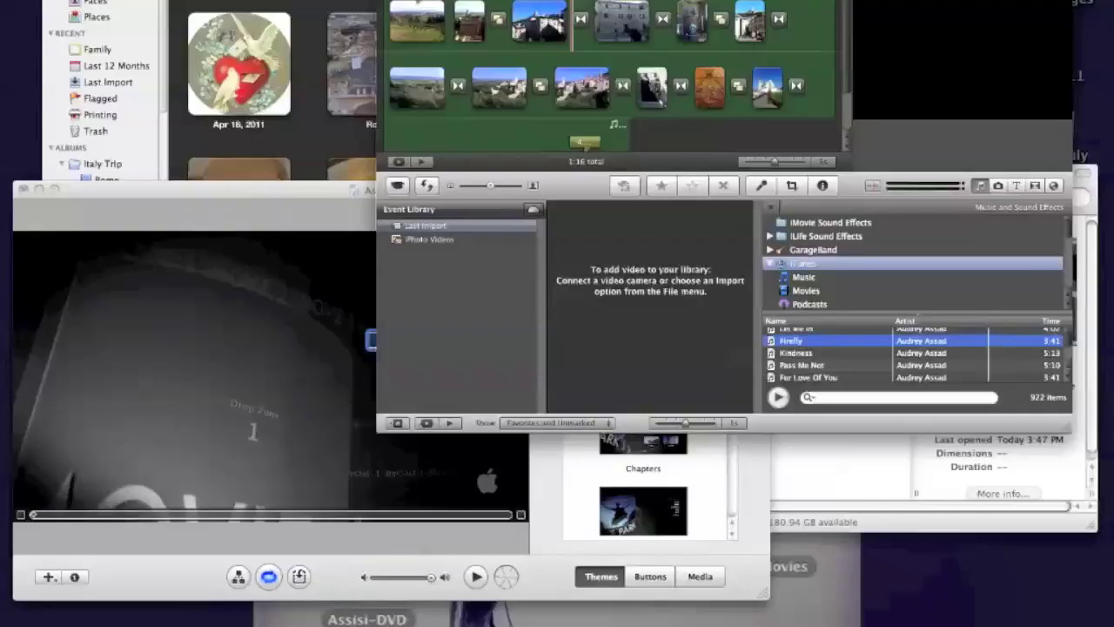
Bring the Revolution-themed iDVD project forward and turn off the menu's motion
key(F9)
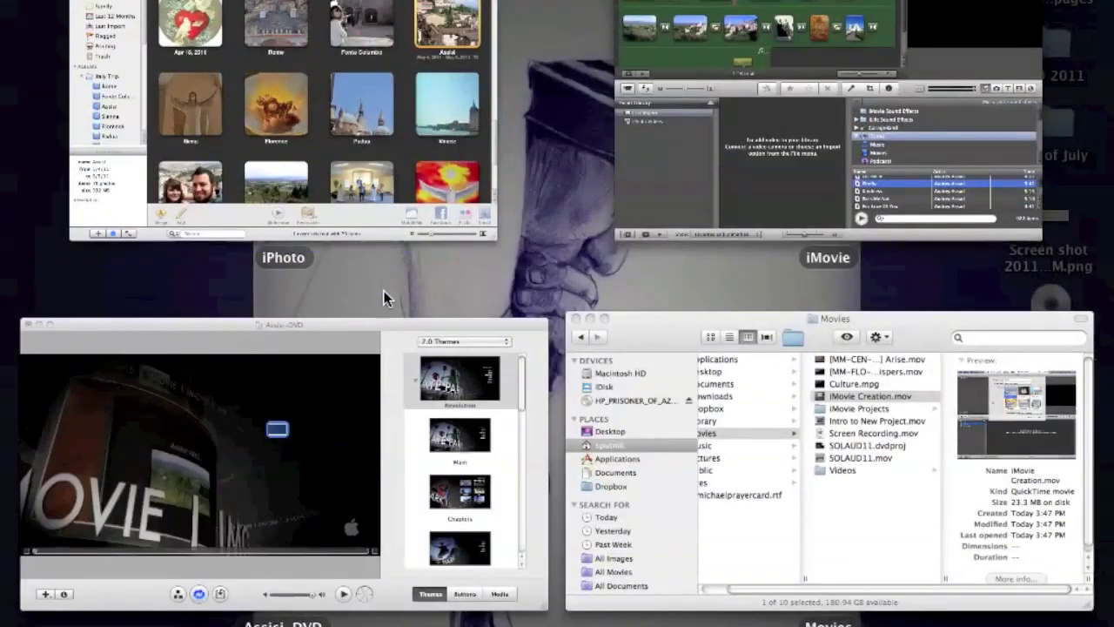
click(380, 346)
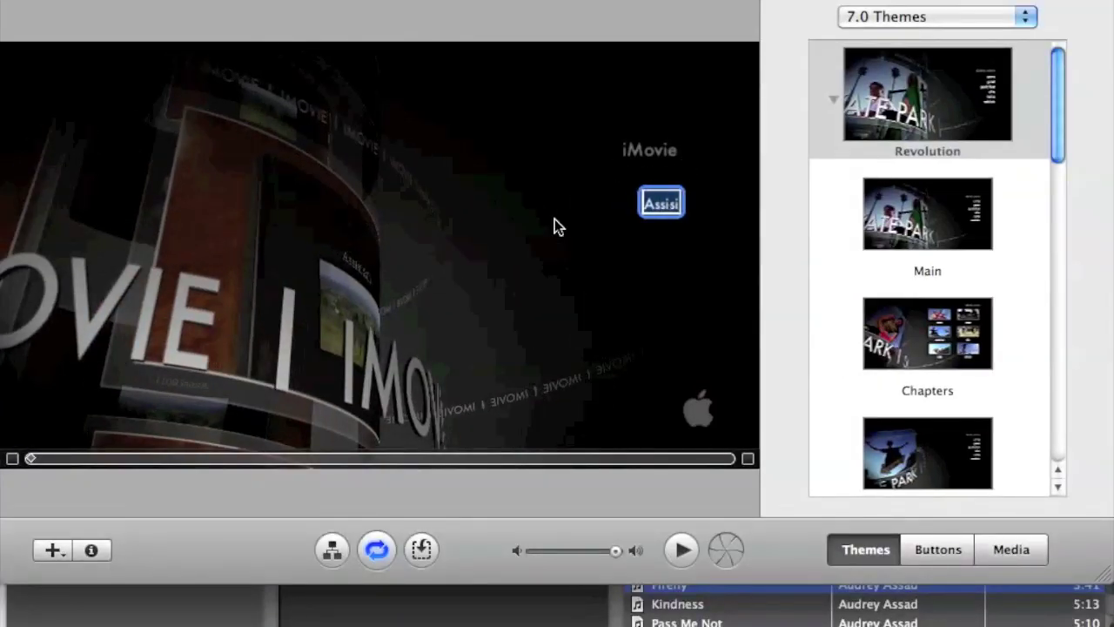
click(376, 553)
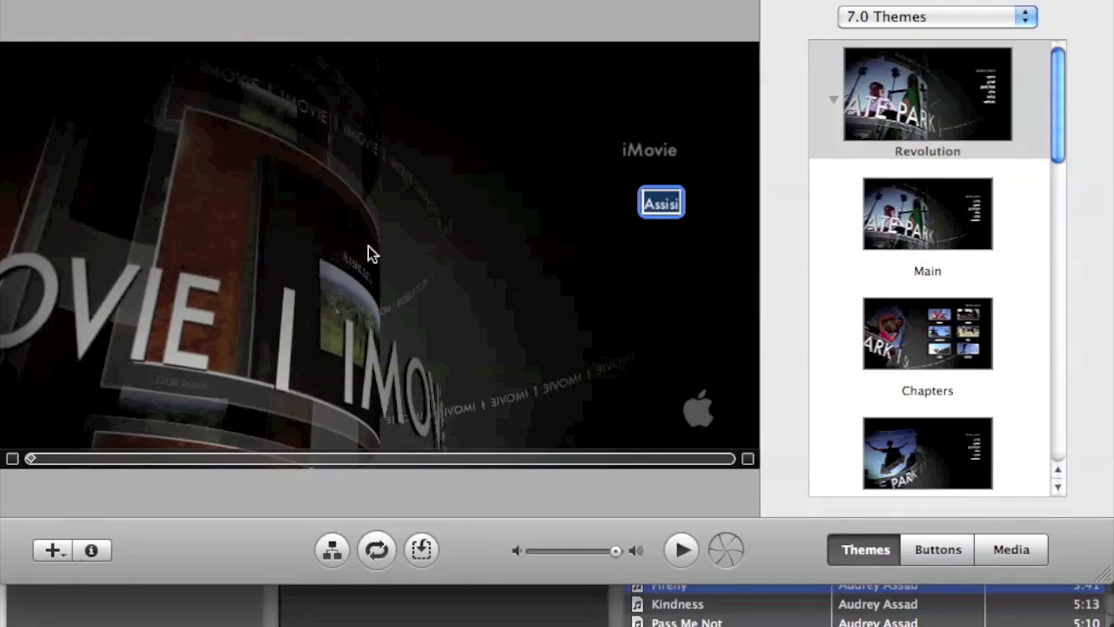
Change the DVD menu title from iMovie to Assisi
click(664, 158)
click(581, 126)
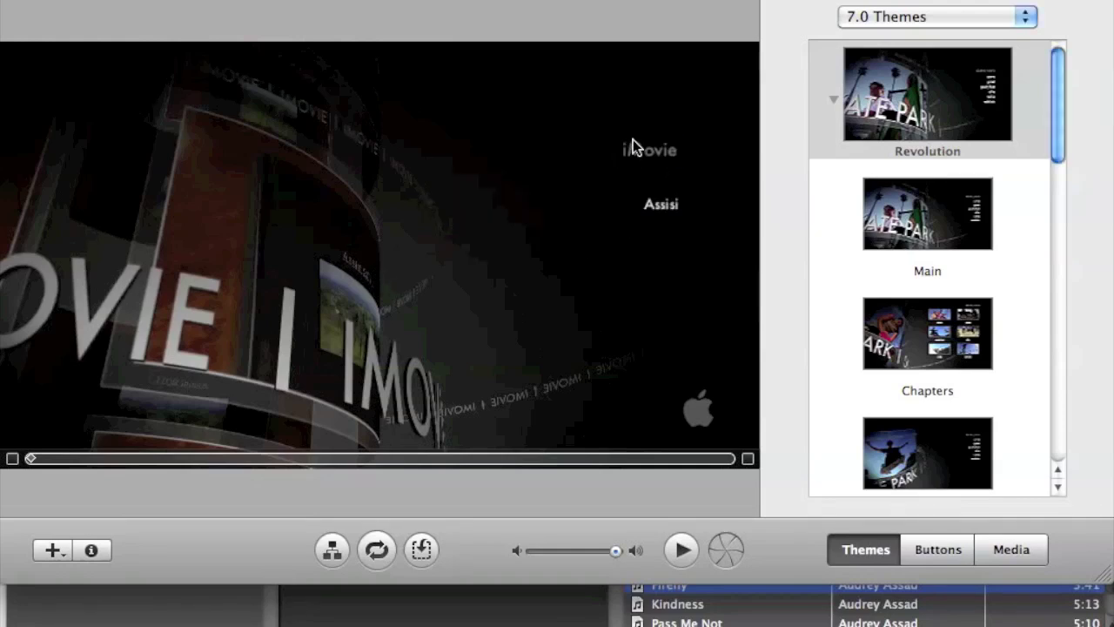
click(644, 154)
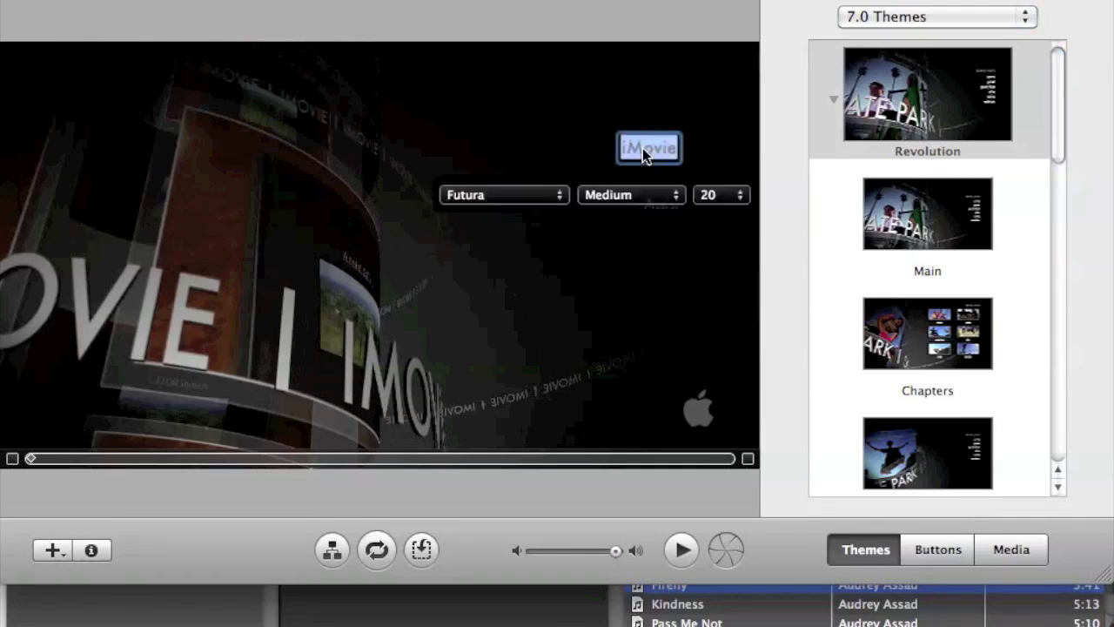
text(Assisi)
key(Return)
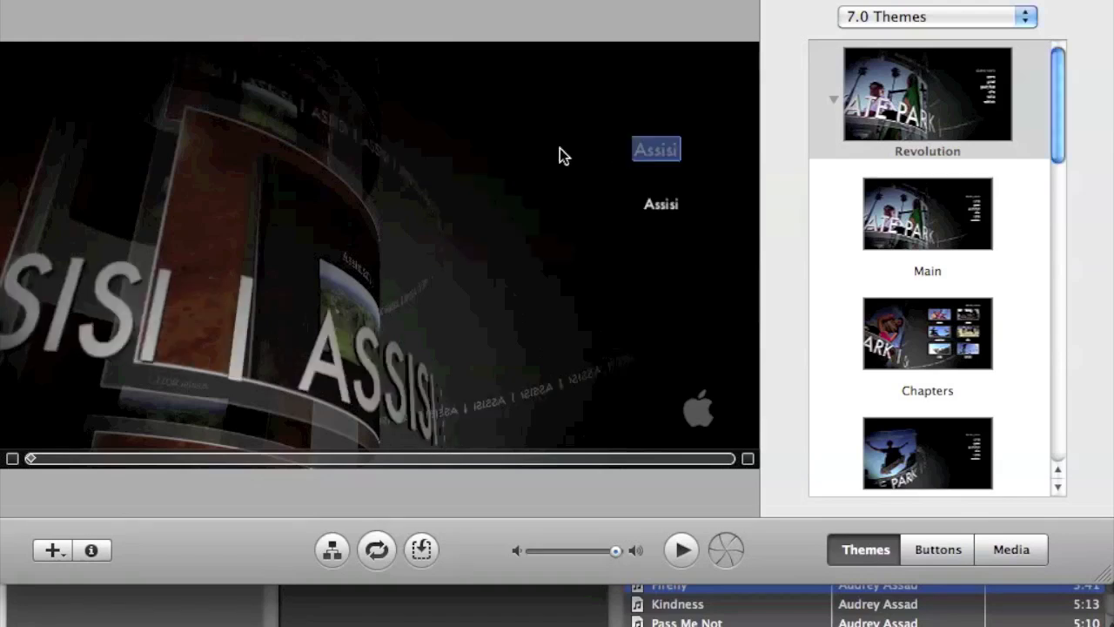
click(562, 155)
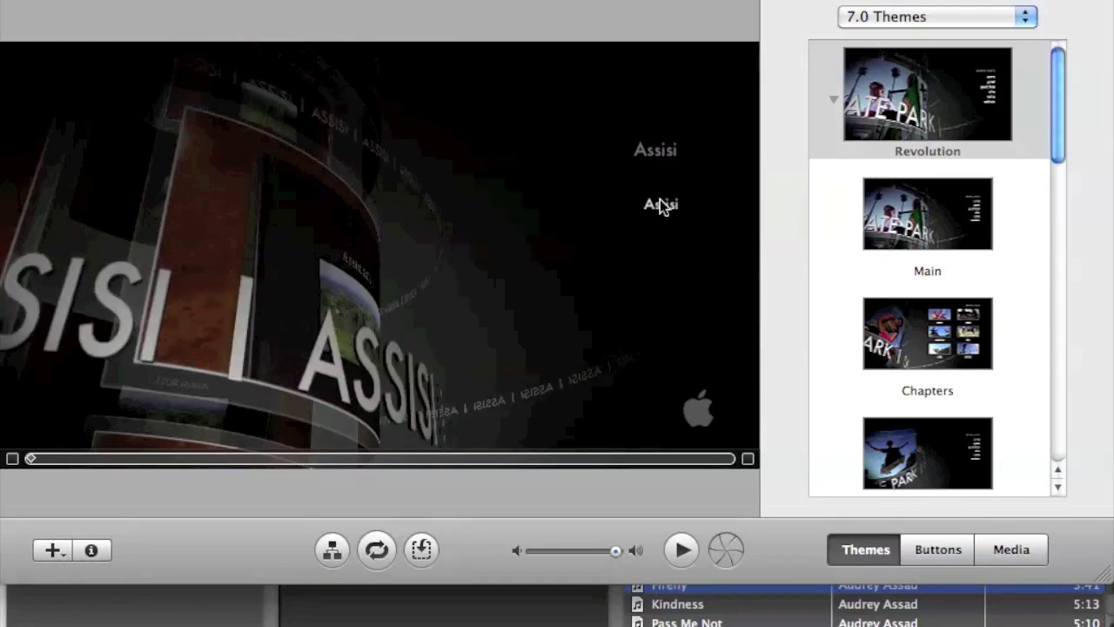
Relabel the Assisi menu button as Play
click(666, 208)
click(666, 207)
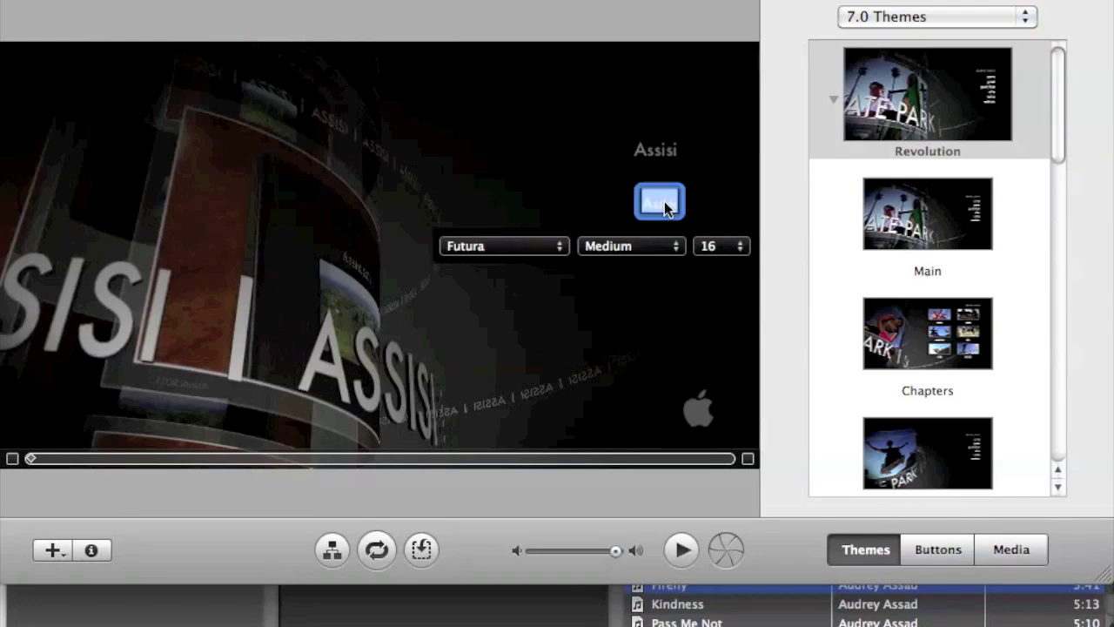
text(Play)
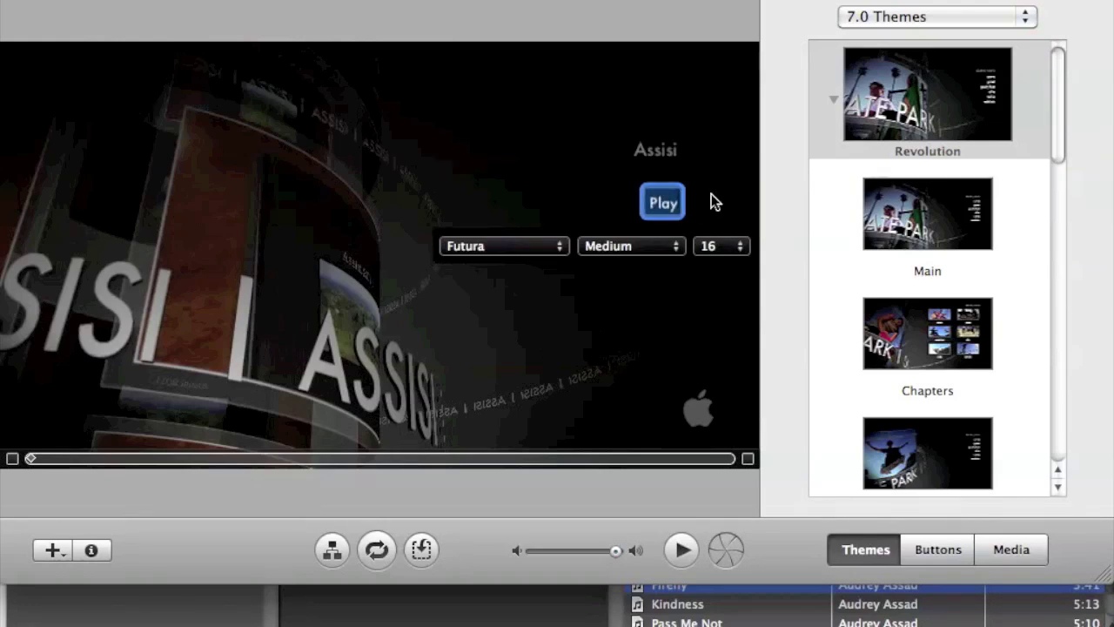
click(588, 197)
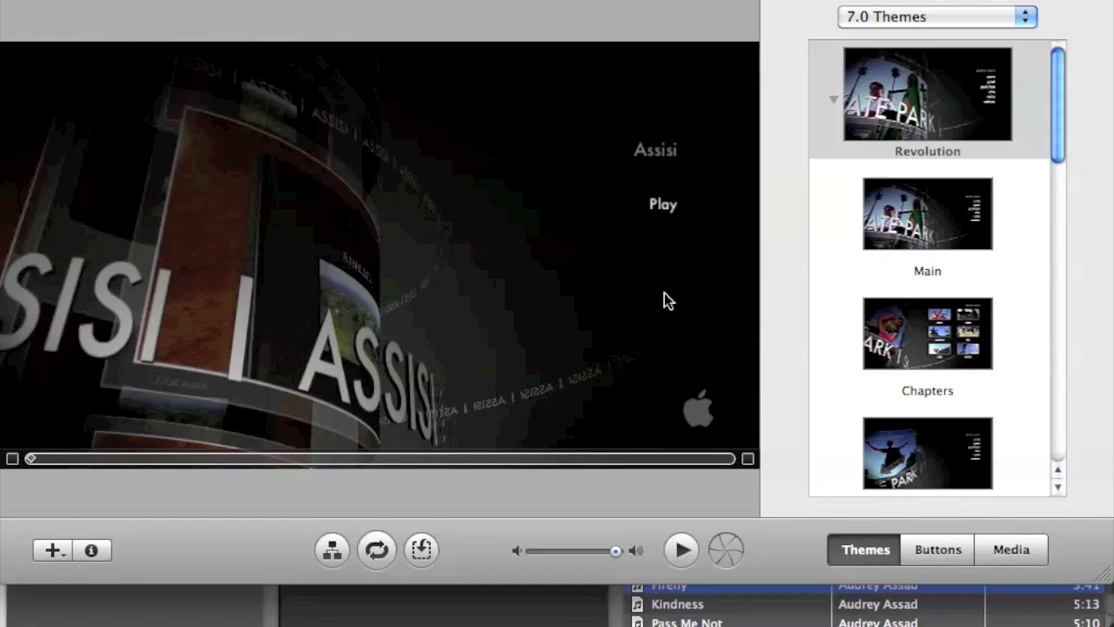
click(682, 549)
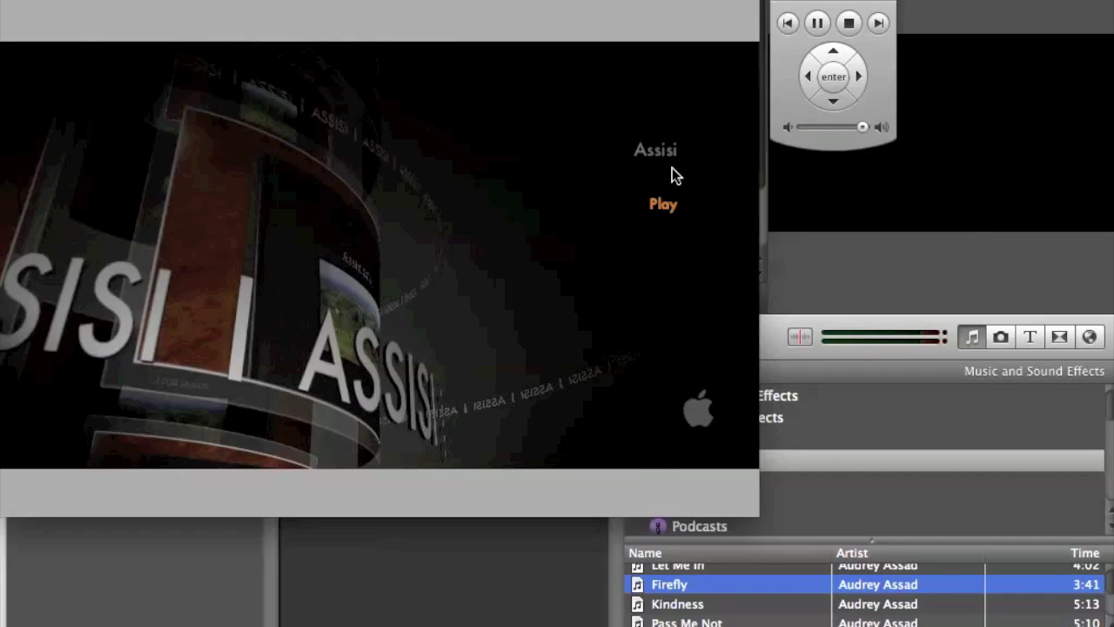
click(879, 1)
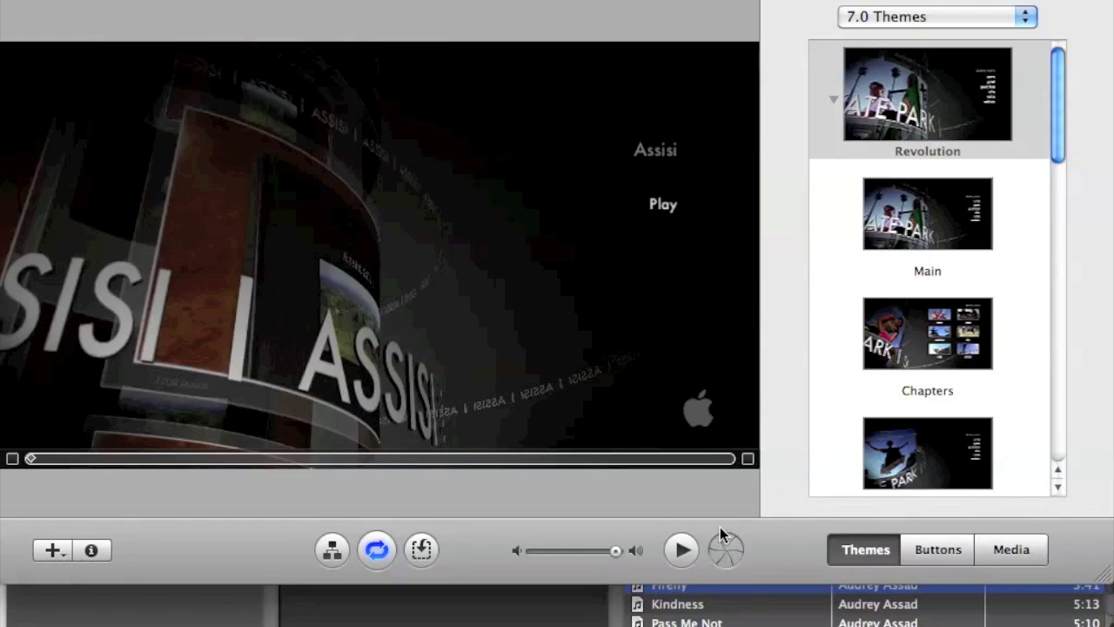
Start burning the Assisi DVD, then cancel the prompt for a recordable disc
click(727, 548)
click(727, 550)
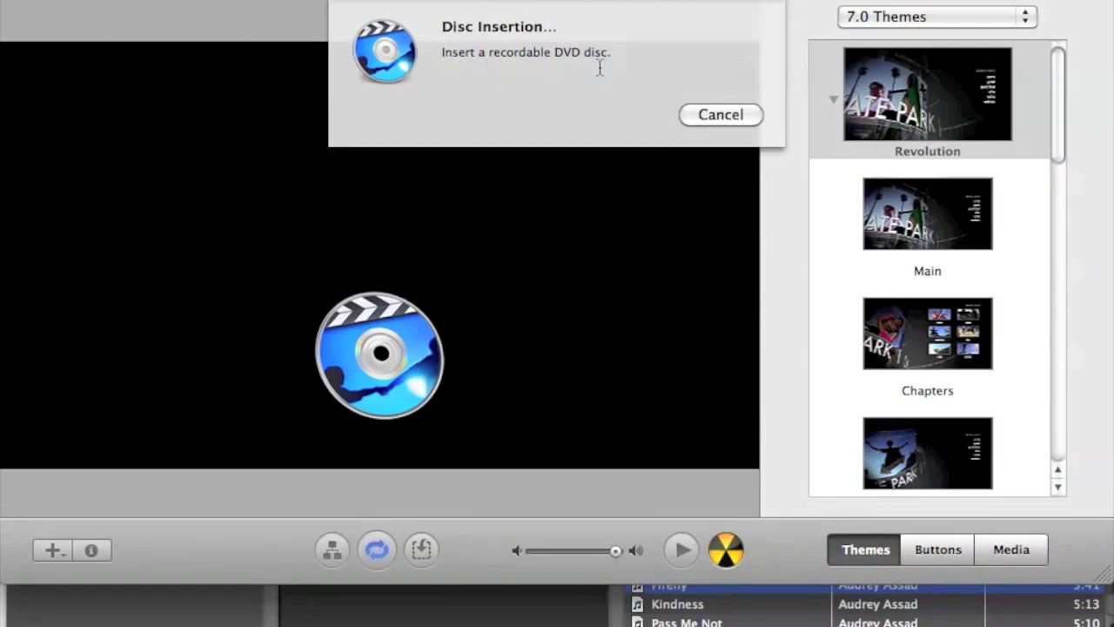
click(719, 116)
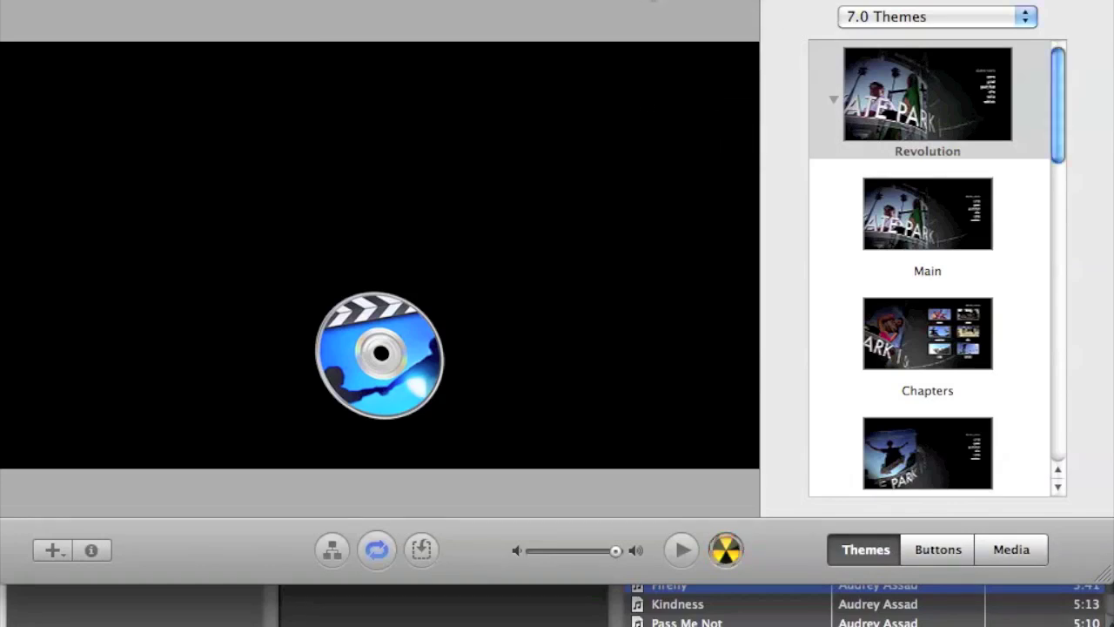